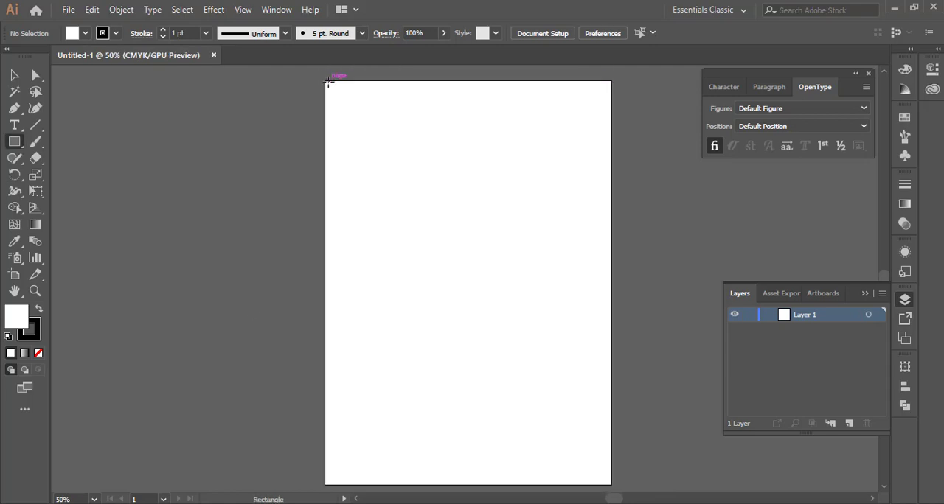
- Mark the important-data areas with a black rectangle across the page's full-width top and a shallower one along its bottom edge
{"action": "left_click_drag", "start_coordinate": [326, 82], "coordinate": [611, 125]}
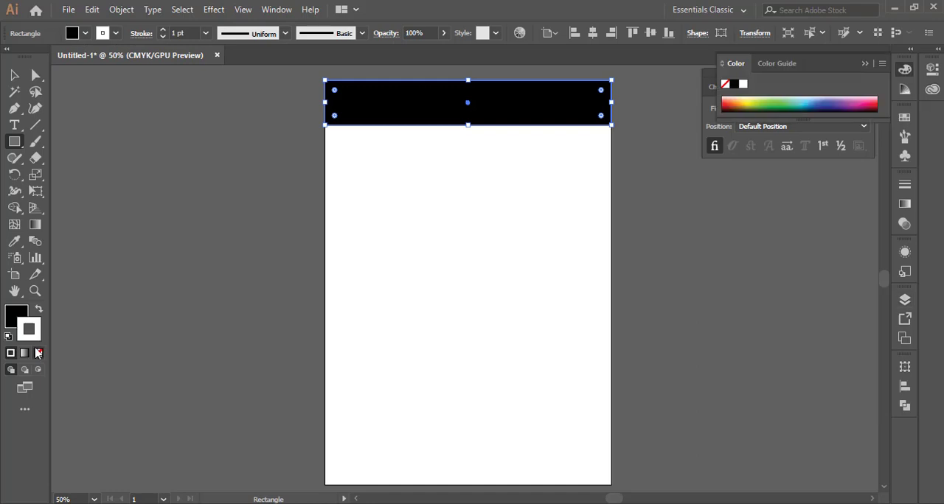
{"action": "key", "text": "/"}
{"action": "key", "text": "v"}
{"action": "left_click_drag", "start_coordinate": [468, 80], "coordinate": [467, 463]}
{"action": "left_click", "coordinate": [494, 432]}
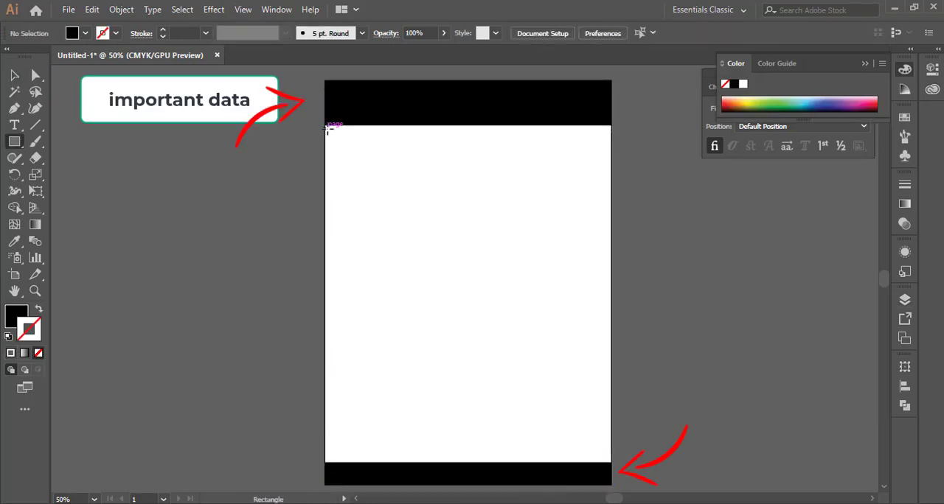
- Draw a narrow black strip down the page's left edge between the two bands and copy it to the right edge
{"action": "left_click_drag", "start_coordinate": [328, 129], "coordinate": [336, 459]}
{"action": "key", "text": "v"}
{"action": "left_click_drag", "start_coordinate": [340, 195], "coordinate": [609, 194]}
{"action": "left_click", "coordinate": [657, 205]}
- Set the fill to red and draw a rectangle covering the central area between the black bands and side strips
{"action": "double_click", "coordinate": [16, 318]}
{"action": "key", "text": "ctrl+v"}
{"action": "left_click", "coordinate": [761, 175]}
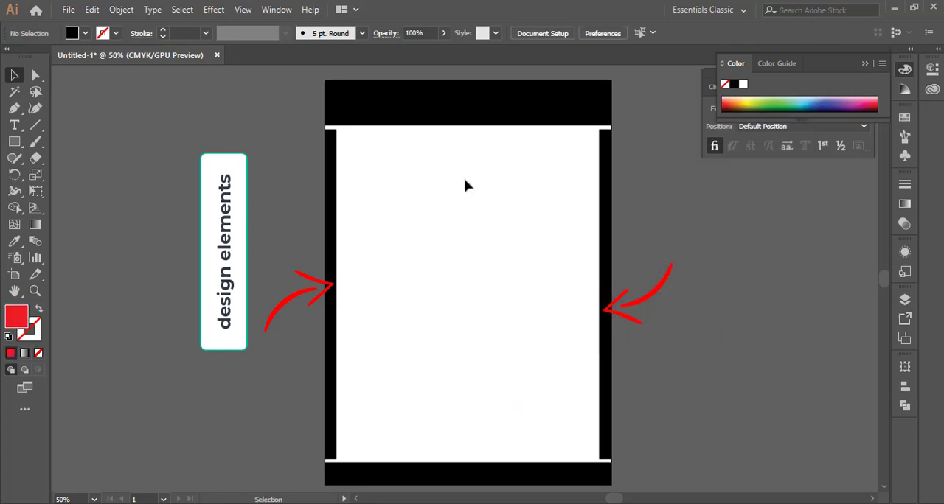
{"action": "key", "text": "m"}
{"action": "left_click_drag", "start_coordinate": [339, 130], "coordinate": [596, 459]}
{"action": "left_click", "coordinate": [15, 75]}
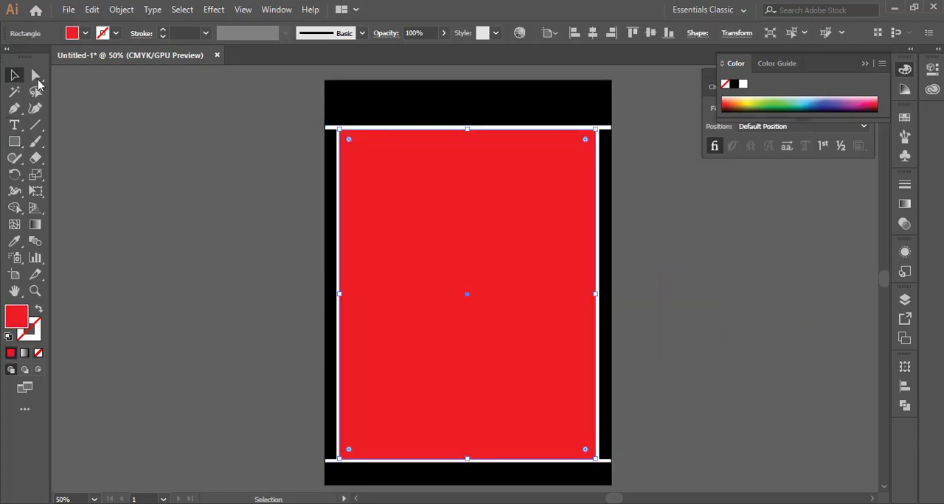
{"action": "left_click", "coordinate": [199, 140]}
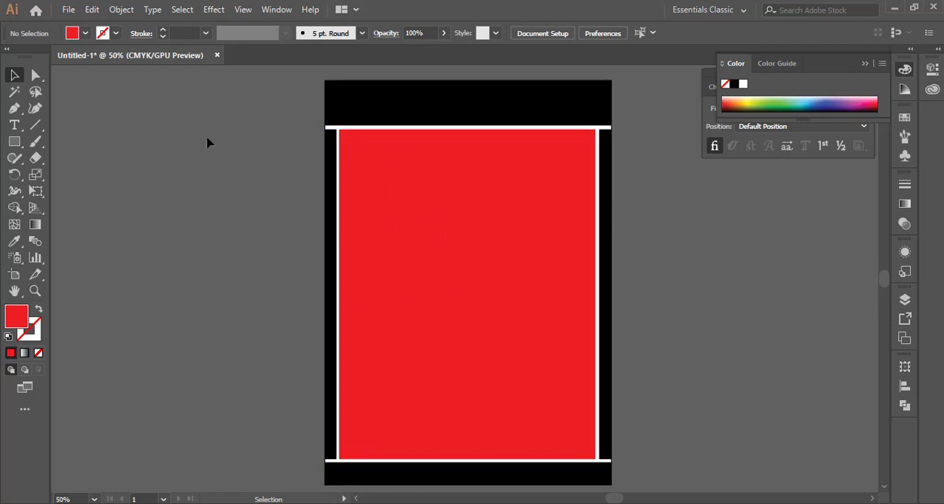
- Delete all the layout rectangles from the artboard
{"action": "key", "text": "ctrl+a"}
{"action": "key", "text": "Delete"}
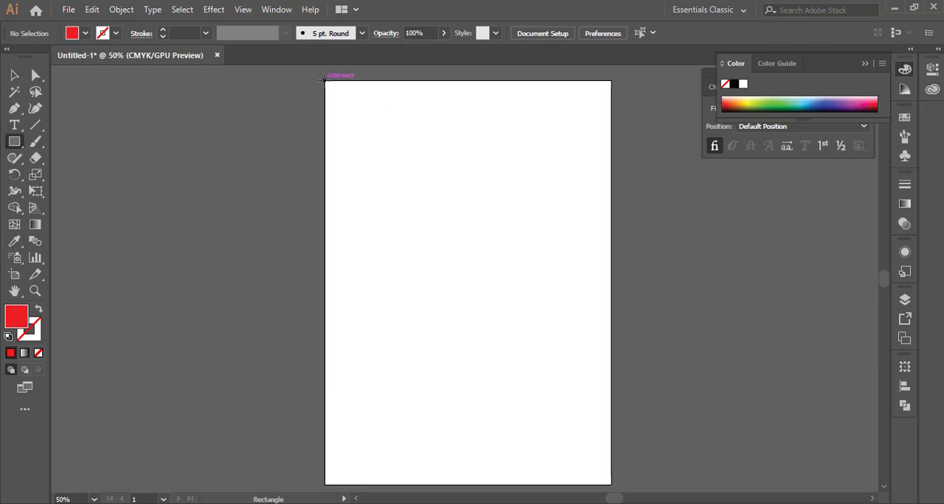
- Draw a rectangle covering the entire artboard and fill it with white as the page background
{"action": "left_click_drag", "start_coordinate": [323, 78], "coordinate": [612, 485]}
{"action": "double_click", "coordinate": [16, 317]}
{"action": "left_click", "coordinate": [752, 175]}
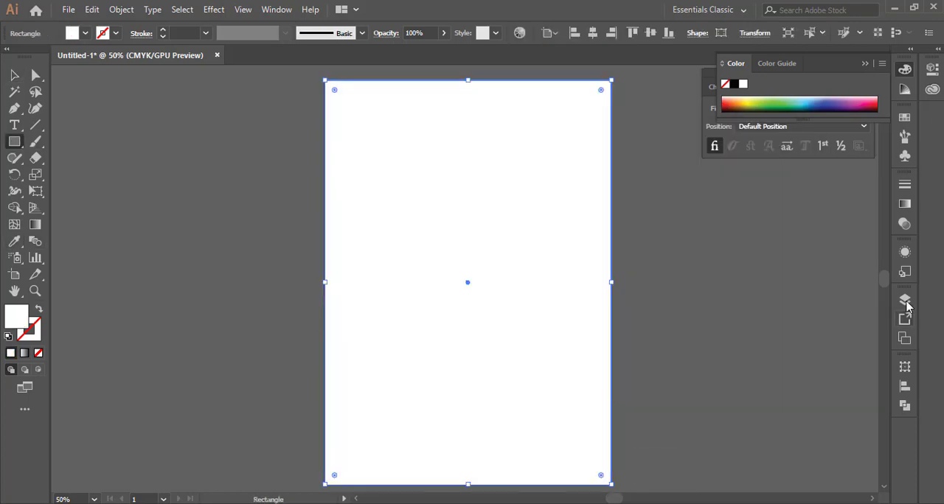
- Name the background rectangle's layer "bg" and lock it, and add a new layer above it named "data"
{"action": "left_click", "coordinate": [906, 299]}
{"action": "left_click", "coordinate": [848, 423]}
{"action": "double_click", "coordinate": [807, 328]}
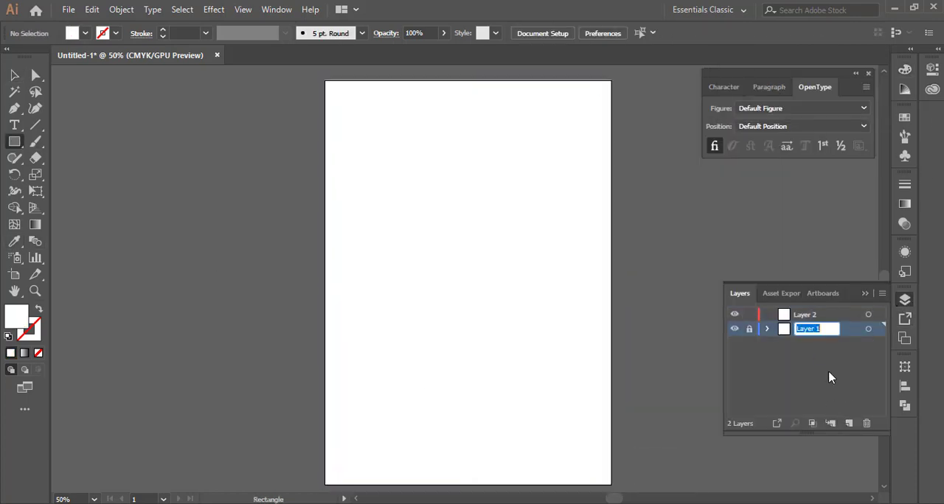
{"action": "double_click", "coordinate": [808, 314]}
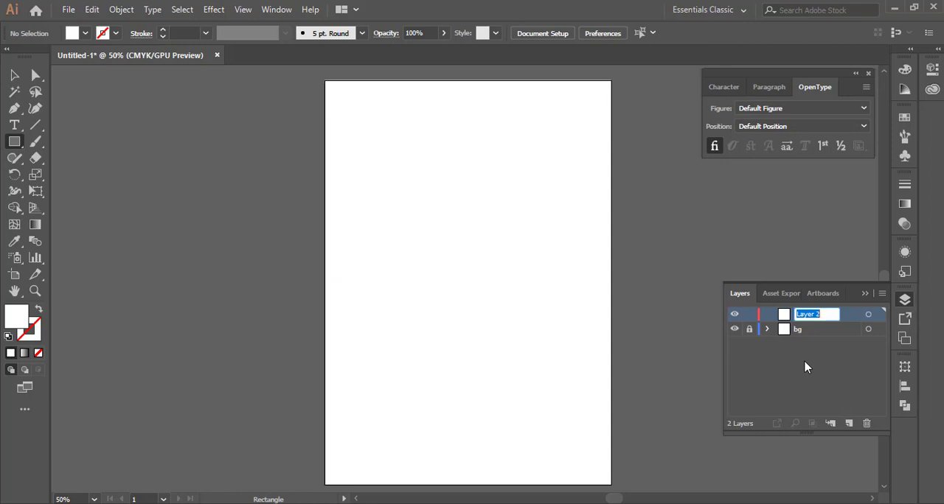
- Add the business name in capitals near the page's upper-left corner as 36 pt text in Arial Black
{"action": "left_click", "coordinate": [14, 126]}
{"action": "left_click", "coordinate": [343, 106]}
{"action": "left_click", "coordinate": [520, 31]}
{"action": "type", "text": "arial"}
{"action": "left_click", "coordinate": [531, 271]}
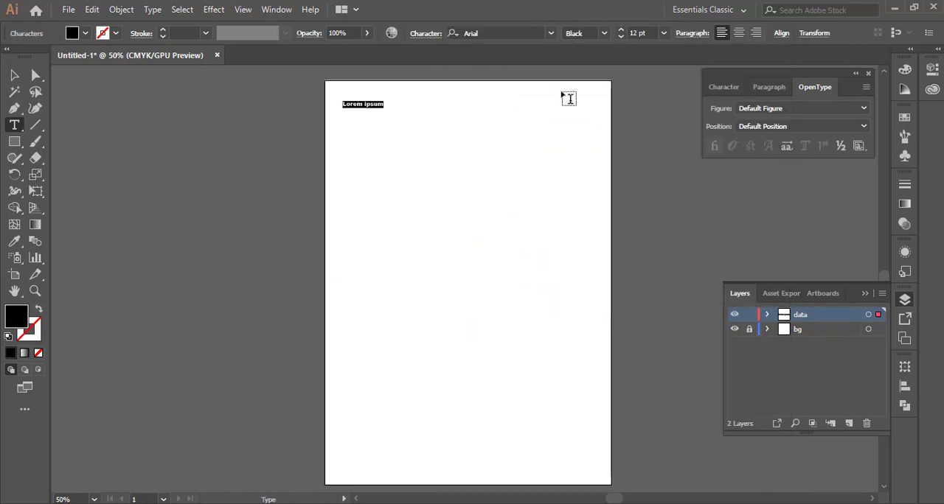
{"action": "left_click", "coordinate": [664, 33]}
{"action": "left_click", "coordinate": [685, 233]}
{"action": "type", "text": "KHUR"}
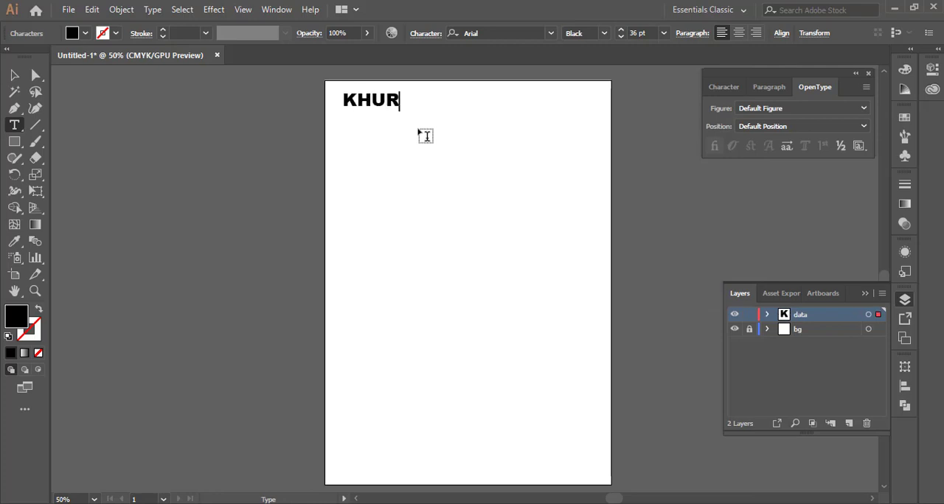
{"action": "type", "text": "SHID FREELANCER"}
- Set the font size of the business name heading to 24 pt
{"action": "key", "text": "ctrl+a"}
{"action": "left_click", "coordinate": [664, 34]}
{"action": "left_click", "coordinate": [685, 217]}
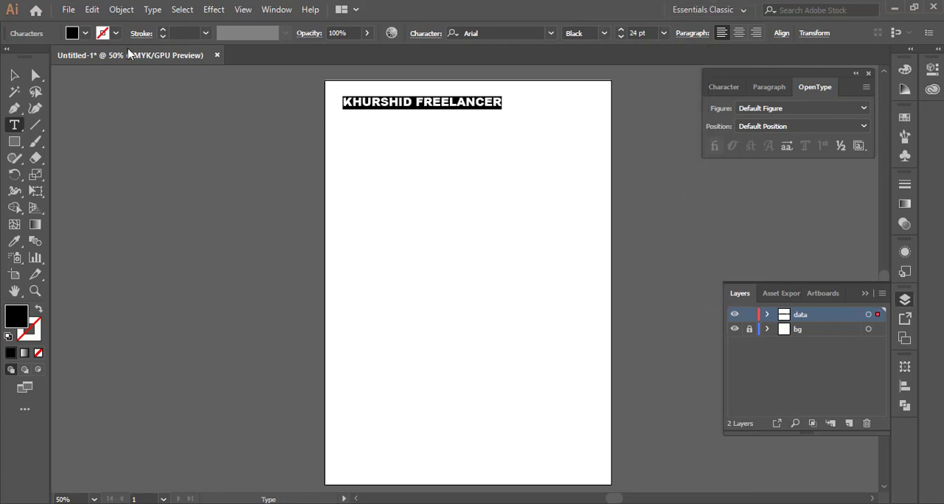
- Shift the heading slightly right and down on the page and display the rulers
{"action": "left_click", "coordinate": [14, 75]}
{"action": "scroll", "coordinate": [411, 107], "scroll_direction": "up", "scroll_amount": 4}
{"action": "left_click_drag", "start_coordinate": [274, 173], "coordinate": [282, 181]}
{"action": "key", "text": "ctrl+r"}
{"action": "scroll", "coordinate": [207, 114], "scroll_direction": "up", "scroll_amount": 2}
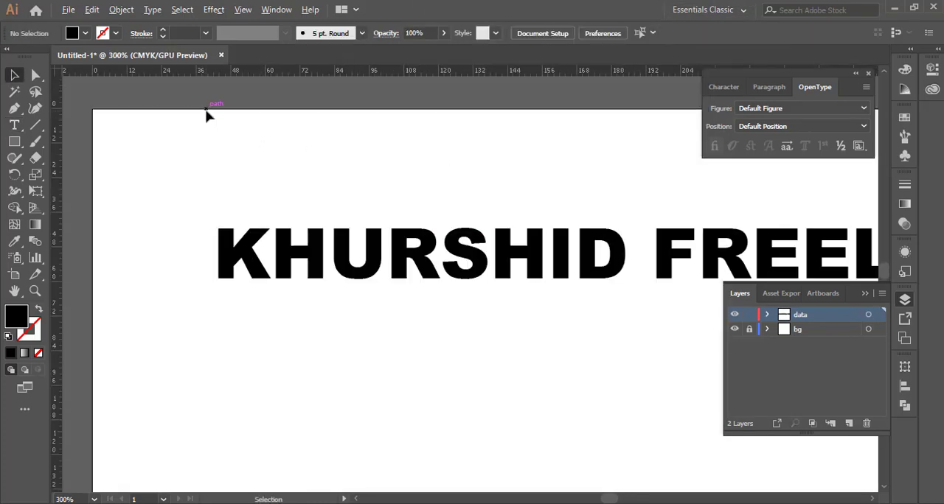
{"action": "scroll", "coordinate": [259, 177], "scroll_direction": "down", "scroll_amount": 4}
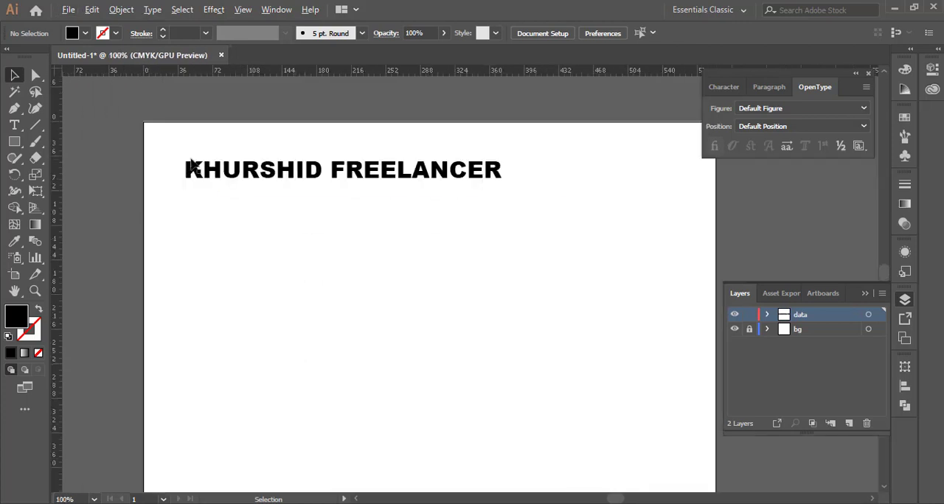
- Duplicate the heading just below itself and set the copy to Arial Regular at 12 pt
{"action": "scroll", "coordinate": [190, 164], "scroll_direction": "up", "scroll_amount": 2}
{"action": "left_click_drag", "start_coordinate": [180, 180], "coordinate": [181, 236]}
{"action": "triple_click", "coordinate": [179, 236]}
{"action": "left_click", "coordinate": [663, 33]}
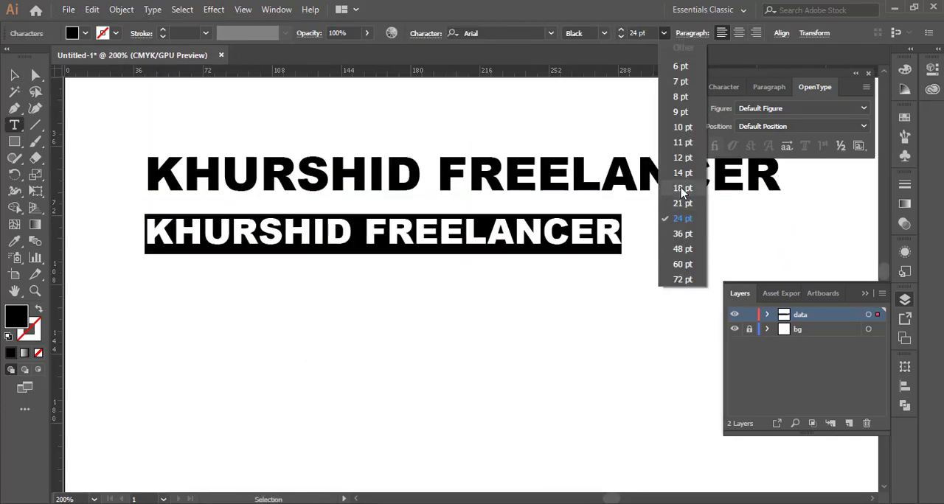
{"action": "left_click", "coordinate": [682, 157]}
{"action": "left_click", "coordinate": [604, 33]}
{"action": "left_click", "coordinate": [595, 116]}
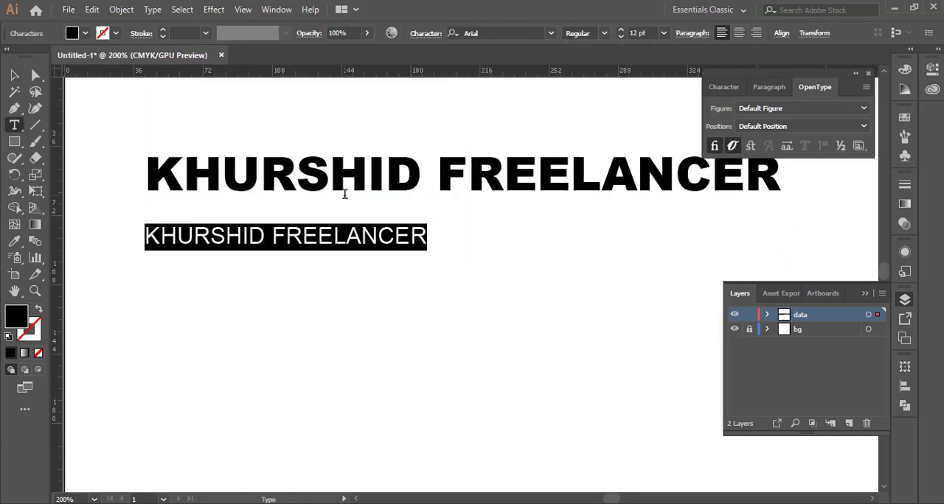
- Replace the duplicated line's text with "Our Slogan will be here" and set its tracking to 600
{"action": "type", "text": "Our"}
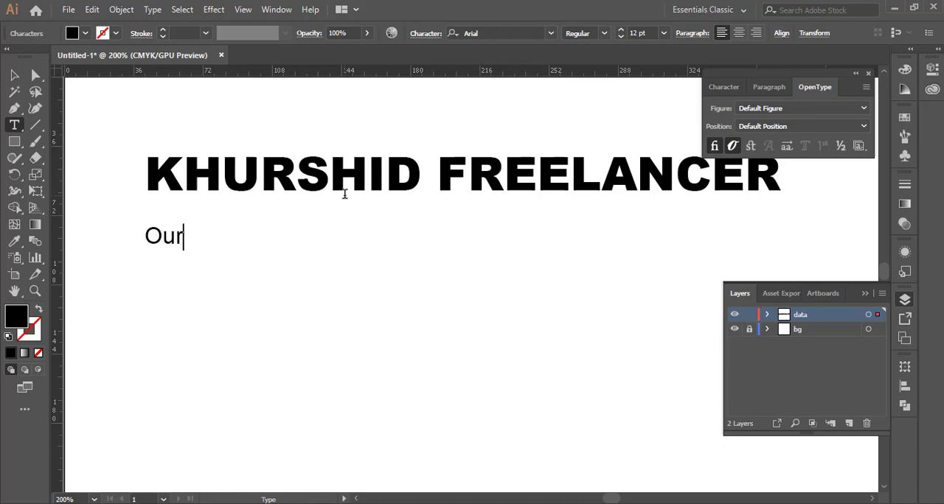
{"action": "type", "text": " Slogan will be here"}
{"action": "key", "text": "ctrl+a"}
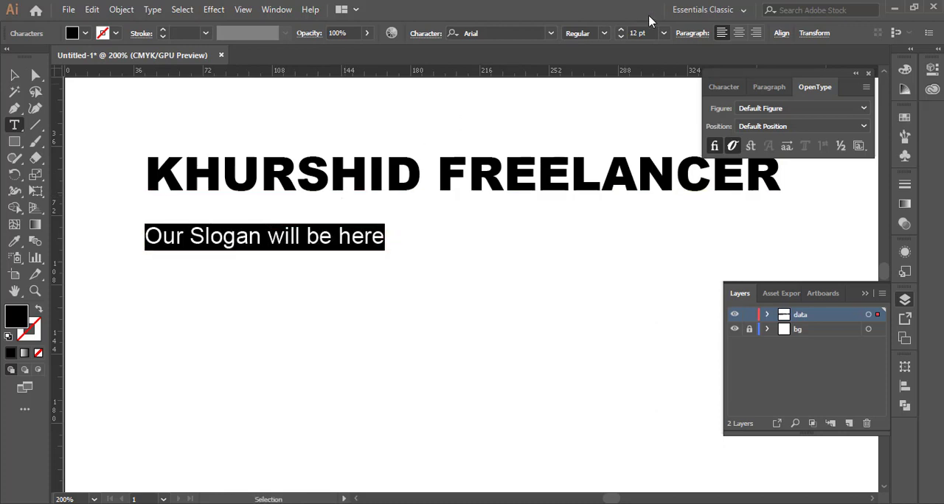
{"action": "left_click", "coordinate": [932, 69]}
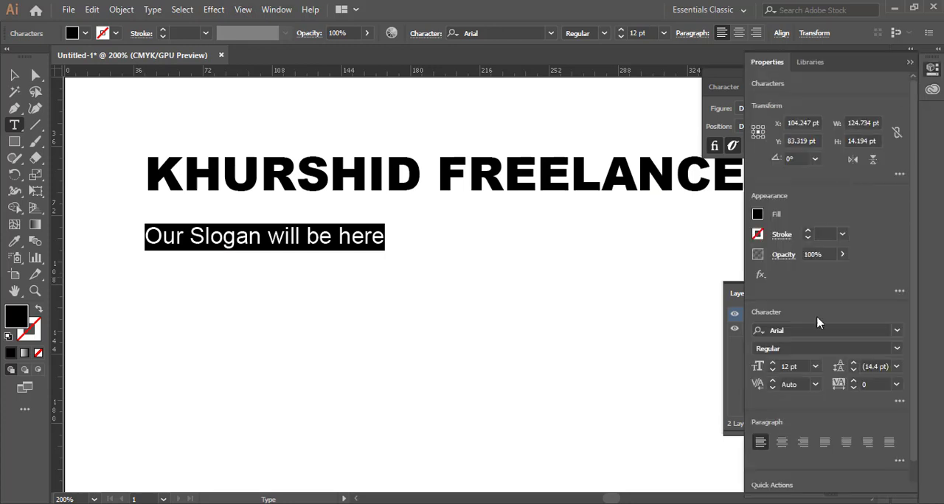
{"action": "left_click", "coordinate": [897, 386]}
{"action": "double_click", "coordinate": [871, 385]}
{"action": "type", "text": "60"}
{"action": "key", "text": "Return"}
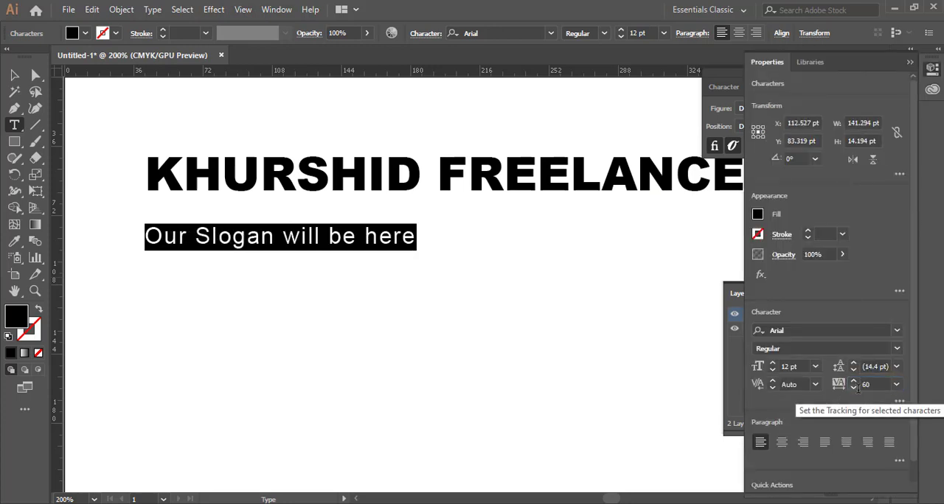
{"action": "left_click", "coordinate": [877, 386]}
{"action": "type", "text": "0"}
{"action": "key", "text": "Return"}
- Move the slogan up so it sits close beneath the business name heading
{"action": "left_click", "coordinate": [15, 75]}
{"action": "left_click", "coordinate": [234, 214]}
{"action": "scroll", "coordinate": [233, 215], "scroll_direction": "down", "scroll_amount": 1}
{"action": "scroll", "coordinate": [234, 214], "scroll_direction": "up", "scroll_amount": 1}
{"action": "left_click_drag", "start_coordinate": [233, 215], "coordinate": [177, 258]}
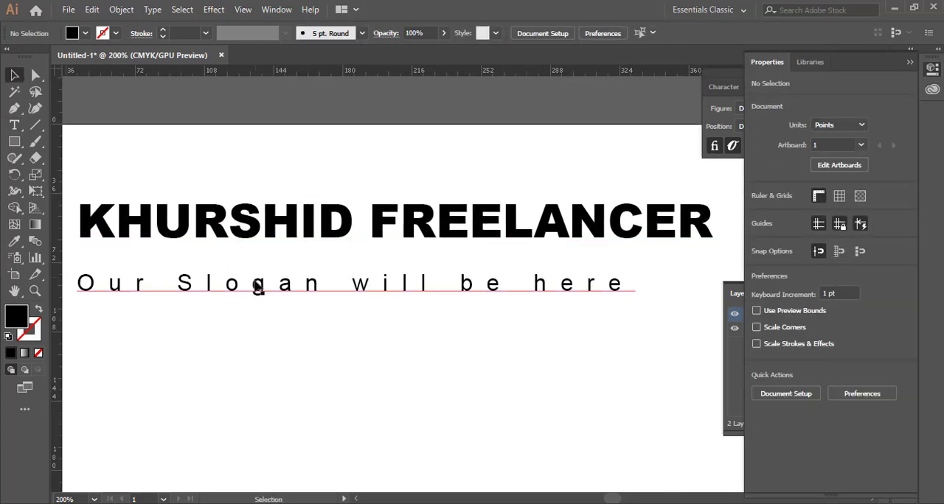
{"action": "left_click_drag", "start_coordinate": [257, 286], "coordinate": [305, 266]}
- Align the heading and the slogan to each other by their horizontal centres
{"action": "left_click", "coordinate": [369, 221], "text": "shift"}
{"action": "left_click", "coordinate": [781, 33]}
{"action": "left_click", "coordinate": [772, 154]}
{"action": "left_click", "coordinate": [791, 170]}
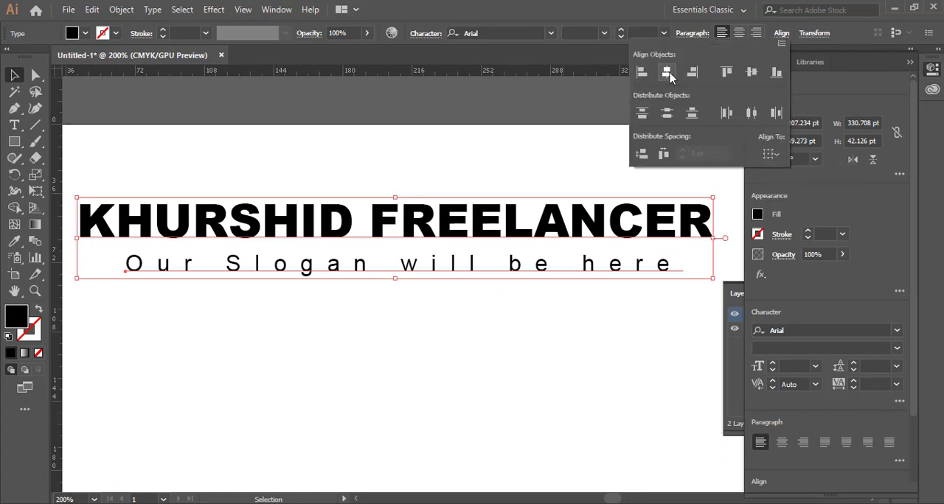
{"action": "left_click", "coordinate": [668, 72]}
{"action": "left_click", "coordinate": [472, 155]}
- Add a placeholder phone number near the bottom of the page in 12 pt Arial Regular with tracking set to 25
{"action": "scroll", "coordinate": [253, 221], "scroll_direction": "down", "scroll_amount": 2}
{"action": "scroll", "coordinate": [596, 208], "scroll_direction": "down", "scroll_amount": 1}
{"action": "scroll", "coordinate": [486, 173], "scroll_direction": "right", "scroll_amount": 3}
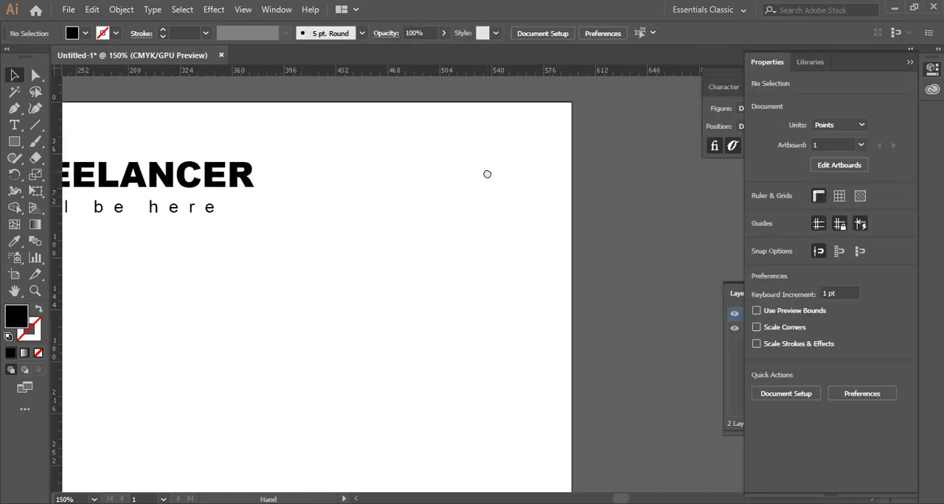
{"action": "scroll", "coordinate": [508, 217], "scroll_direction": "down", "scroll_amount": 1}
{"action": "scroll", "coordinate": [512, 262], "scroll_direction": "down", "scroll_amount": 1}
{"action": "scroll", "coordinate": [379, 442], "scroll_direction": "up", "scroll_amount": 3}
{"action": "left_click", "coordinate": [15, 125]}
{"action": "left_click", "coordinate": [154, 333]}
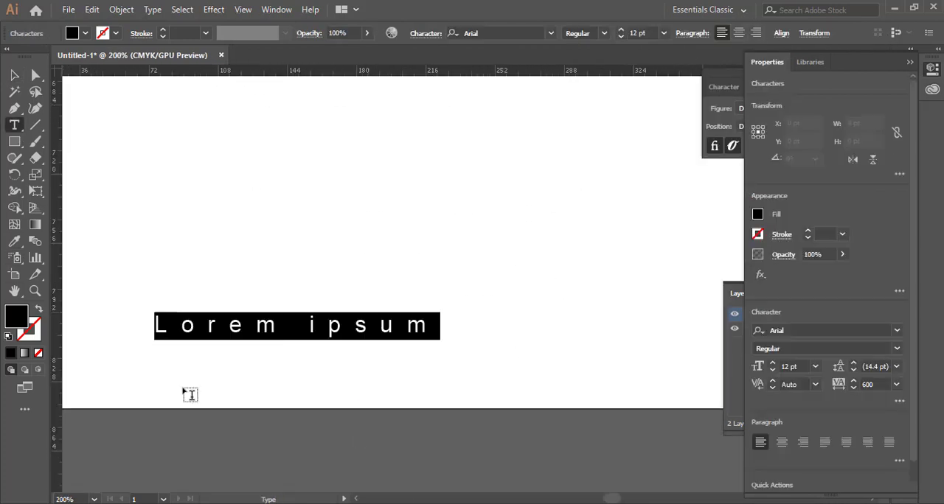
{"action": "left_click", "coordinate": [897, 385]}
{"action": "left_click", "coordinate": [910, 308]}
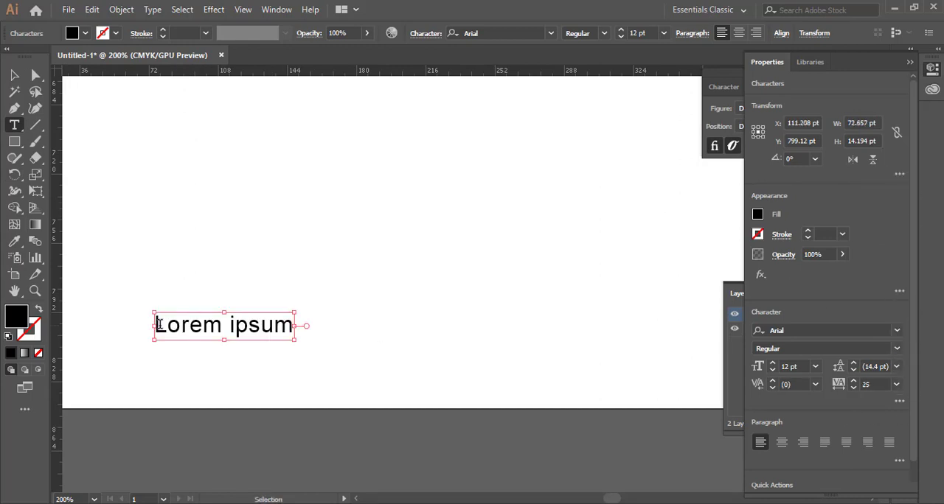
{"action": "type", "text": "0000 1111 2222 4444"}
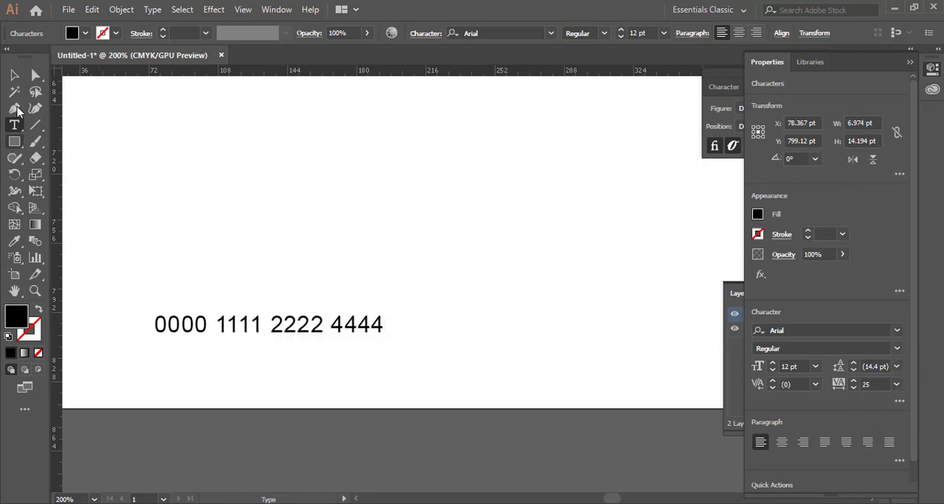
{"action": "left_click", "coordinate": [15, 76]}
{"action": "double_click", "coordinate": [380, 328]}
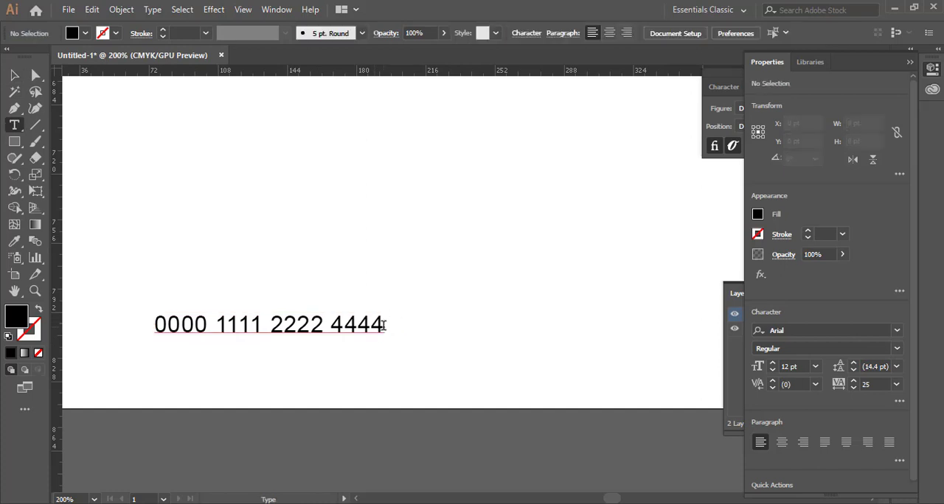
- Duplicate the phone number to its right, replace the copy's text with the contact e-mail address, and adjust its spacing
{"action": "left_click", "coordinate": [14, 75]}
{"action": "left_click_drag", "start_coordinate": [377, 331], "coordinate": [248, 260]}
{"action": "left_click_drag", "start_coordinate": [248, 261], "coordinate": [612, 266]}
{"action": "double_click", "coordinate": [480, 264]}
{"action": "key", "text": "ctrl+a"}
{"action": "type", "text": "em"}
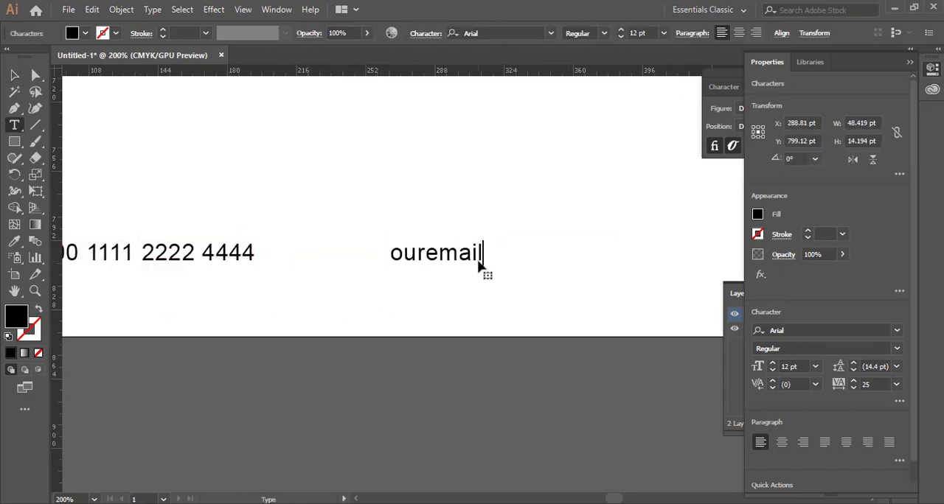
{"action": "left_click", "coordinate": [15, 75]}
{"action": "left_click_drag", "start_coordinate": [438, 260], "coordinate": [353, 260]}
{"action": "left_click", "coordinate": [255, 197]}
- Duplicate the e-mail text farther right in the footer and replace the copy's text with "OurCurrentAddress"
{"action": "scroll", "coordinate": [255, 197], "scroll_direction": "down", "scroll_amount": 4}
{"action": "scroll", "coordinate": [310, 207], "scroll_direction": "up", "scroll_amount": 4}
{"action": "left_click_drag", "start_coordinate": [314, 222], "coordinate": [689, 224]}
{"action": "left_click_drag", "start_coordinate": [518, 200], "coordinate": [229, 213]}
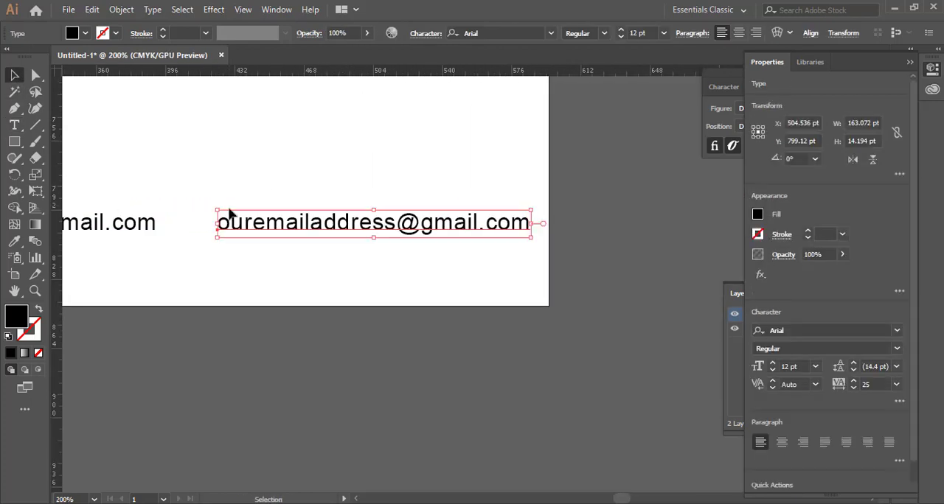
{"action": "scroll", "coordinate": [229, 213], "scroll_direction": "up", "scroll_amount": 2}
{"action": "double_click", "coordinate": [229, 222]}
{"action": "key", "text": "ctrl+a"}
{"action": "type", "text": "Our"}
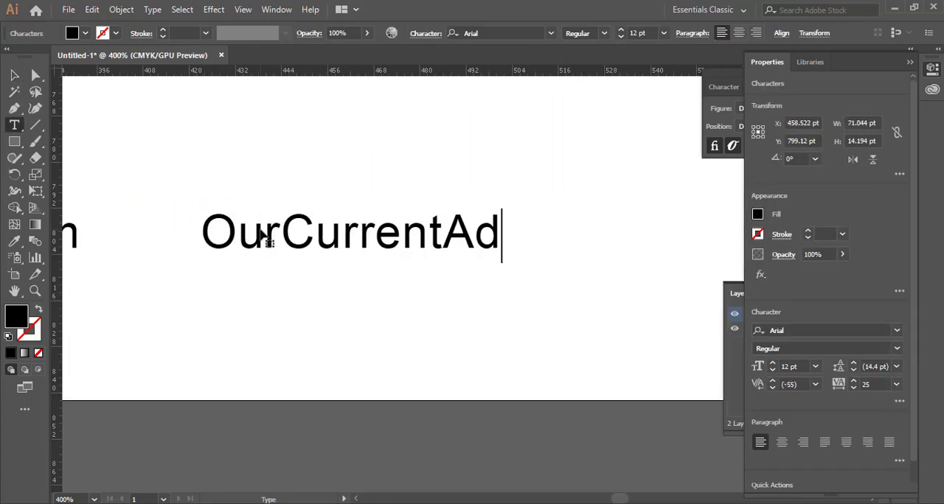
{"action": "left_click", "coordinate": [15, 75]}
{"action": "left_click", "coordinate": [415, 175]}
- Select the three footer contact texts together and nudge them down closer to the page's bottom edge
{"action": "scroll", "coordinate": [416, 176], "scroll_direction": "down", "scroll_amount": 4}
{"action": "left_click_drag", "start_coordinate": [415, 176], "coordinate": [502, 189]}
{"action": "left_click_drag", "start_coordinate": [171, 159], "coordinate": [554, 212]}
{"action": "key", "text": "shift+Down"}
{"action": "key", "text": "shift+Down"}
{"action": "key", "text": "shift+Down"}
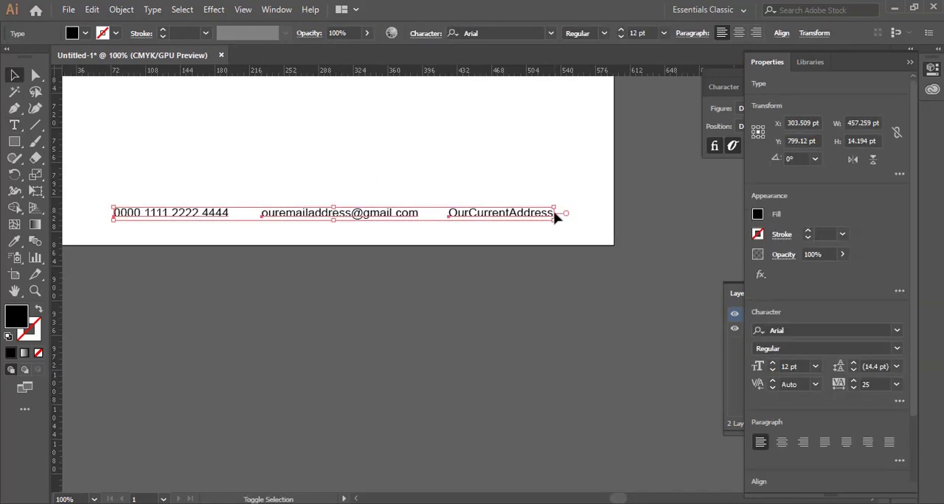
{"action": "key", "text": "Up"}
{"action": "left_click", "coordinate": [555, 218]}
- Lock the data layer and add a new layer above it named "logo"
{"action": "scroll", "coordinate": [350, 140], "scroll_direction": "down", "scroll_amount": 3}
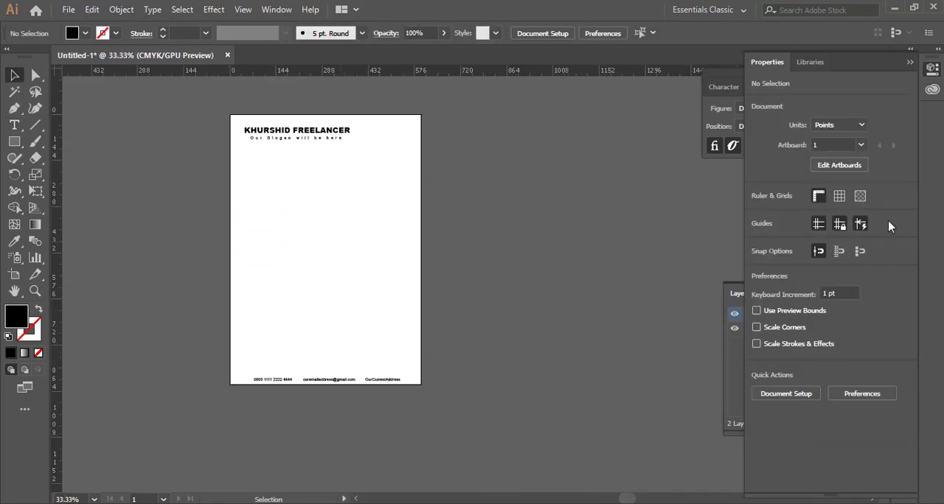
{"action": "left_click", "coordinate": [932, 69]}
{"action": "left_click", "coordinate": [849, 424]}
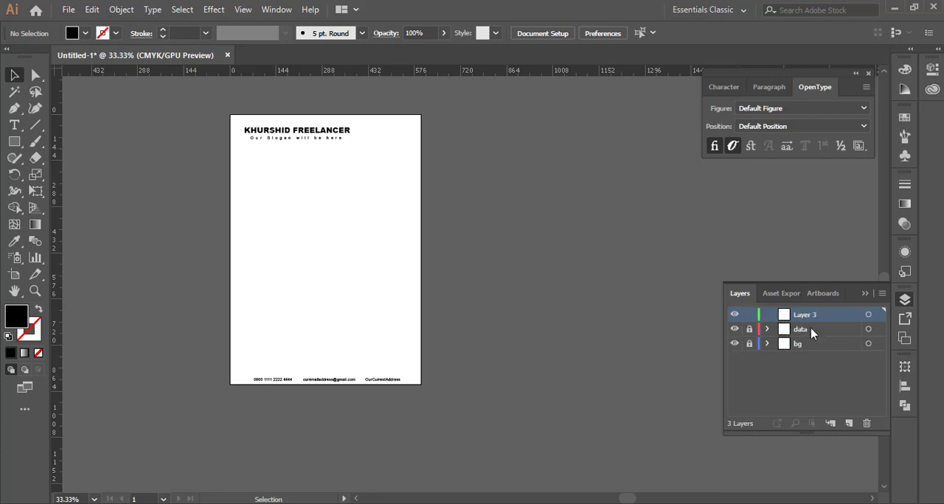
{"action": "double_click", "coordinate": [809, 316]}
{"action": "left_click", "coordinate": [540, 318]}
{"action": "double_click", "coordinate": [807, 313]}
- Switch to File Explorer and bring the "logo new 2" image from the D: drive's YOUTUBE folder into the letterhead document
{"action": "key", "text": "super+e"}
{"action": "scroll", "coordinate": [162, 442], "scroll_direction": "down", "scroll_amount": 3}
{"action": "left_click", "coordinate": [193, 409]}
{"action": "scroll", "coordinate": [563, 354], "scroll_direction": "down", "scroll_amount": 5}
{"action": "double_click", "coordinate": [353, 402]}
{"action": "scroll", "coordinate": [423, 357], "scroll_direction": "down", "scroll_amount": 3}
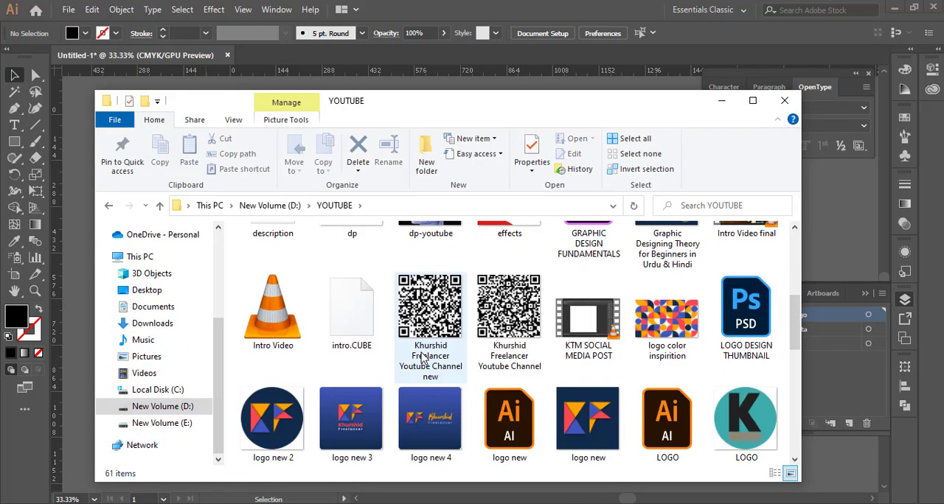
{"action": "left_click_drag", "start_coordinate": [278, 416], "coordinate": [358, 323]}
{"action": "left_click", "coordinate": [483, 332]}
- Size the logo to fit the page's upper-right corner and position it level with the business name heading
{"action": "scroll", "coordinate": [362, 354], "scroll_direction": "up", "scroll_amount": 2}
{"action": "left_click_drag", "start_coordinate": [355, 364], "coordinate": [454, 209]}
{"action": "key", "text": "ctrl+plus"}
{"action": "key", "text": "ctrl+plus"}
{"action": "key", "text": "ctrl+plus"}
{"action": "key", "text": "ctrl+plus"}
{"action": "key", "text": "ctrl+plus"}
{"action": "key", "text": "ctrl+minus"}
{"action": "key", "text": "ctrl+minus"}
{"action": "key", "text": "ctrl+minus"}
{"action": "key", "text": "ctrl+minus"}
{"action": "left_click", "coordinate": [529, 231]}
{"action": "key", "text": "ctrl+minus"}
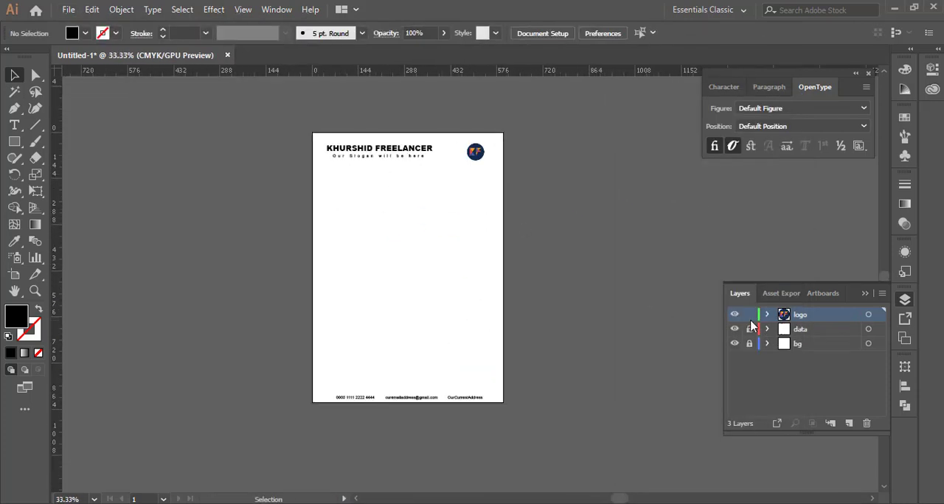
- Lock the logo layer and add a new layer above it
{"action": "left_click", "coordinate": [848, 424]}
{"action": "key", "text": "ctrl+plus"}
{"action": "key", "text": "ctrl+plus"}
{"action": "key", "text": "ctrl+plus"}
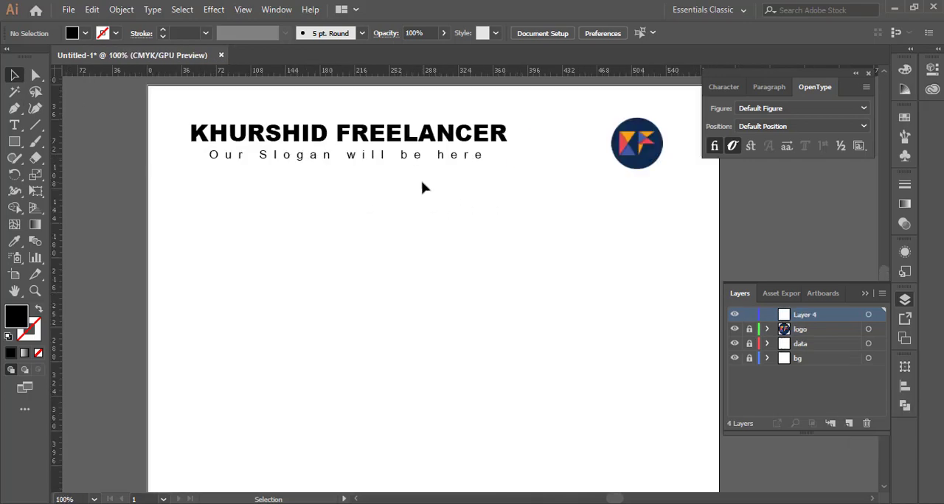
- Duplicate the slogan text below the original and set the copy's letter tracking to 25
{"action": "scroll", "coordinate": [415, 186], "scroll_direction": "down", "scroll_amount": 1}
{"action": "scroll", "coordinate": [420, 221], "scroll_direction": "up", "scroll_amount": 1}
{"action": "left_click_drag", "start_coordinate": [255, 155], "coordinate": [253, 214]}
{"action": "double_click", "coordinate": [253, 215]}
{"action": "key", "text": "ctrl+a"}
{"action": "left_click", "coordinate": [933, 68]}
{"action": "left_click", "coordinate": [896, 385]}
{"action": "left_click", "coordinate": [913, 311]}
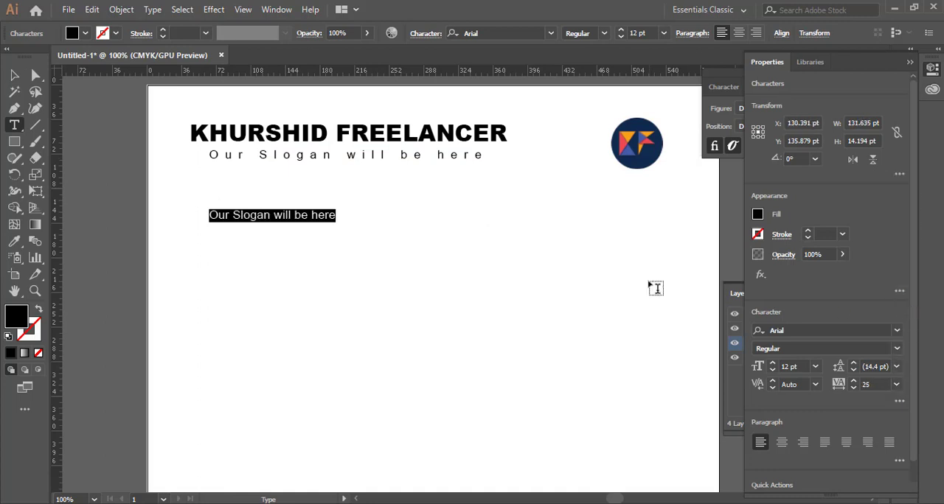
- Replace the duplicated slogan text with "Date:" followed by an underscore line
{"action": "type", "text": "Date"}
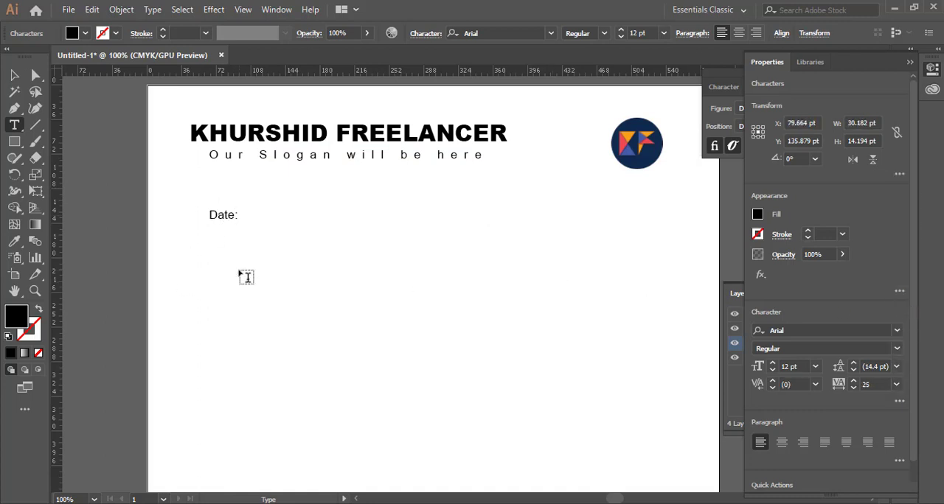
{"action": "type", "text": ":_______________"}
{"action": "left_click", "coordinate": [15, 76]}
- Duplicate the date line across to the page's right side and change its label to "Ref:"
{"action": "left_click_drag", "start_coordinate": [487, 232], "coordinate": [427, 251]}
{"action": "left_click_drag", "start_coordinate": [167, 236], "coordinate": [519, 237]}
{"action": "double_click", "coordinate": [519, 237]}
{"action": "left_click_drag", "start_coordinate": [520, 237], "coordinate": [503, 238]}
{"action": "key", "text": "Escape"}
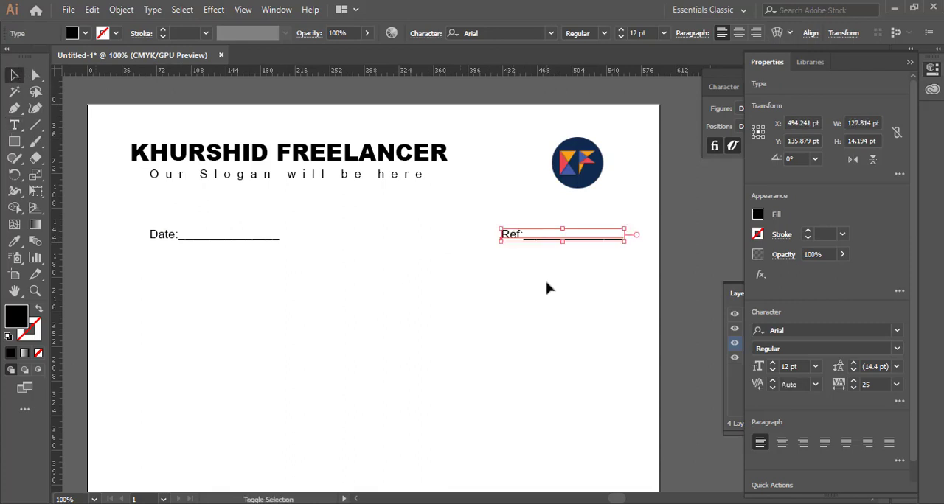
- Shift the Ref and Date lines left so they sit roughly under the logo and the business name heading
{"action": "left_click", "coordinate": [662, 243]}
{"action": "left_click", "coordinate": [177, 238]}
{"action": "key", "text": "shift+Left"}
{"action": "left_click", "coordinate": [678, 206]}
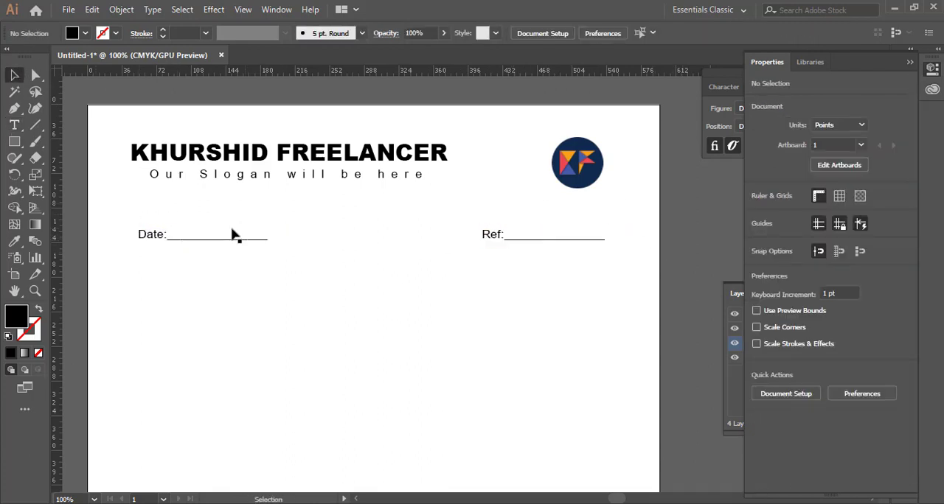
{"action": "scroll", "coordinate": [356, 212], "scroll_direction": "down", "scroll_amount": 4}
{"action": "scroll", "coordinate": [355, 216], "scroll_direction": "up", "scroll_amount": 3}
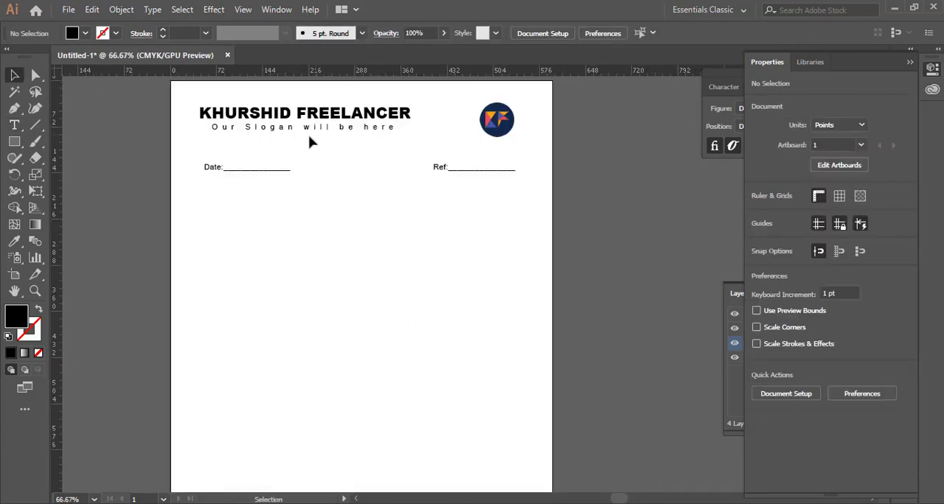
- Rename the new top layer "elements"
{"action": "left_click", "coordinate": [935, 67]}
{"action": "double_click", "coordinate": [811, 314]}
{"action": "type", "text": "elements"}
{"action": "key", "text": "Return"}
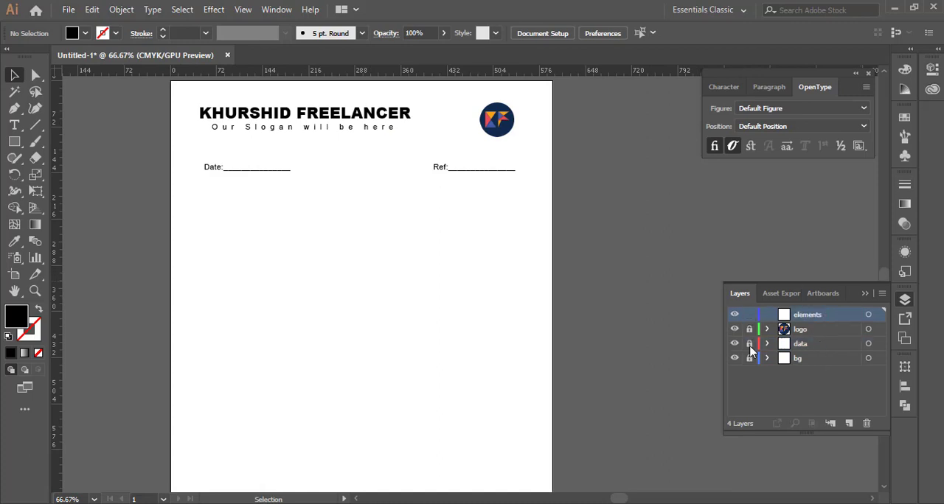
- Draw a rectangle about 435 by 110 pt from the page's upper-left corner, covering the heading and slogan
{"action": "scroll", "coordinate": [288, 151], "scroll_direction": "up", "scroll_amount": 2}
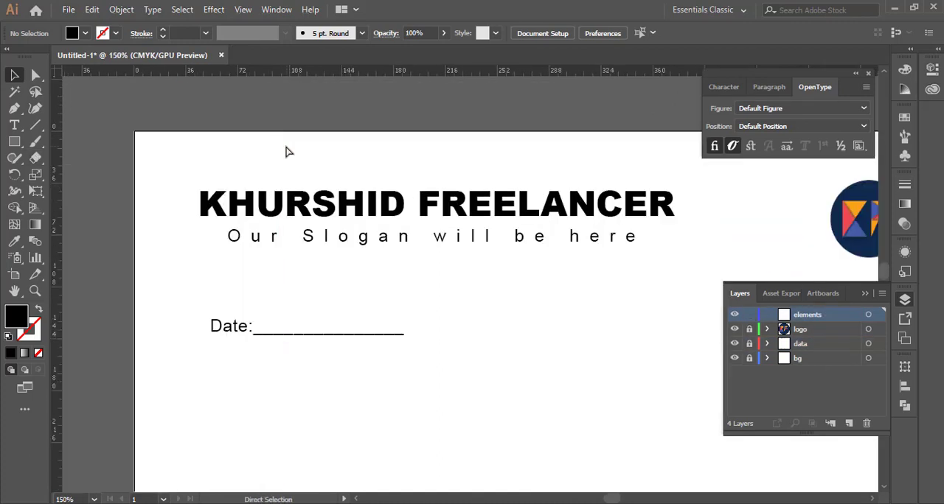
{"action": "left_click_drag", "start_coordinate": [135, 132], "coordinate": [763, 291]}
{"action": "scroll", "coordinate": [287, 236], "scroll_direction": "down", "scroll_amount": 1}
{"action": "scroll", "coordinate": [287, 251], "scroll_direction": "down", "scroll_amount": 4}
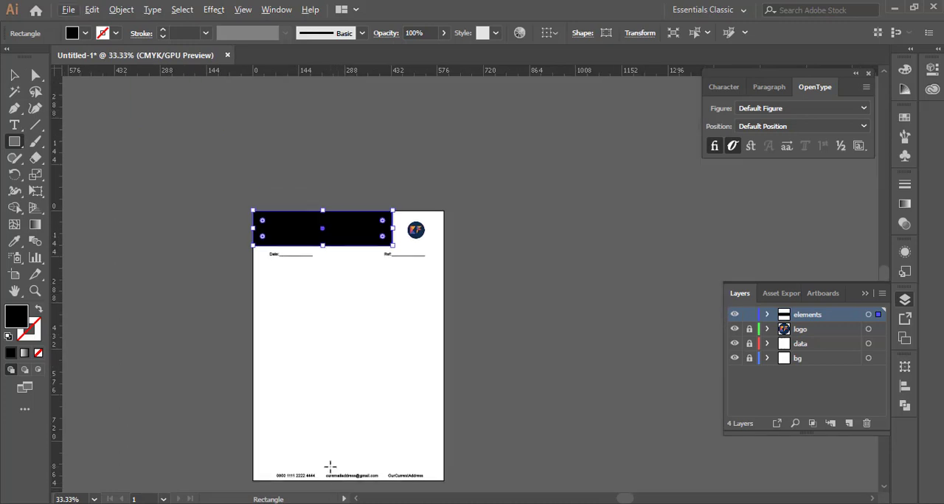
- Fill the header rectangle with the dark navy blue sampled from the logo
{"action": "scroll", "coordinate": [331, 466], "scroll_direction": "up", "scroll_amount": 4}
{"action": "scroll", "coordinate": [327, 457], "scroll_direction": "down", "scroll_amount": 3}
{"action": "scroll", "coordinate": [317, 157], "scroll_direction": "up", "scroll_amount": 2}
{"action": "double_click", "coordinate": [23, 320]}
{"action": "left_click_drag", "start_coordinate": [590, 129], "coordinate": [391, 336]}
{"action": "left_click", "coordinate": [569, 403]}
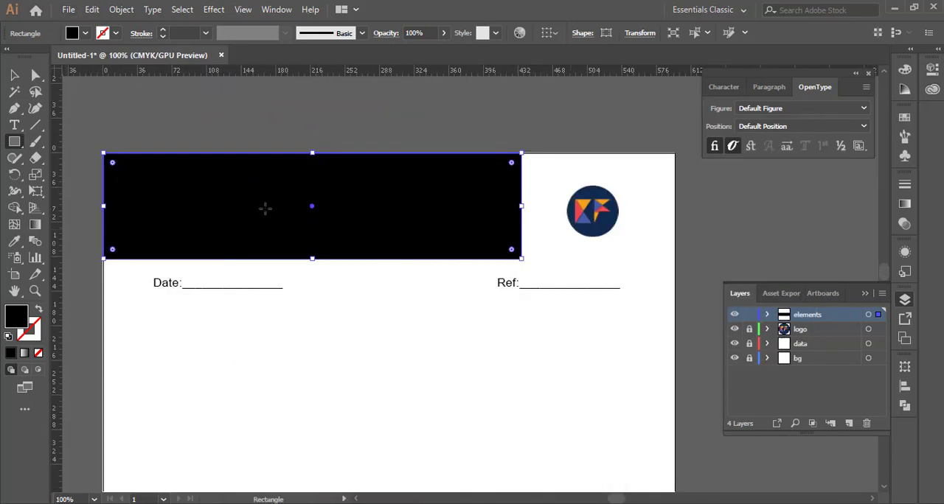
{"action": "left_click", "coordinate": [601, 214]}
{"action": "key", "text": "ctrl+shift+a"}
- Draw a navy bar over the footer contacts at the page's lower edge and move the elements layer just above bg
{"action": "scroll", "coordinate": [295, 221], "scroll_direction": "down", "scroll_amount": 10}
{"action": "key", "text": "m"}
{"action": "mouse_move", "coordinate": [126, 319]}
{"action": "left_mouse_down"}
{"action": "mouse_move", "coordinate": [693, 348]}
{"action": "mouse_move", "coordinate": [612, 347]}
{"action": "left_mouse_up"}
{"action": "key", "text": "v"}
{"action": "left_click_drag", "start_coordinate": [818, 315], "coordinate": [815, 350]}
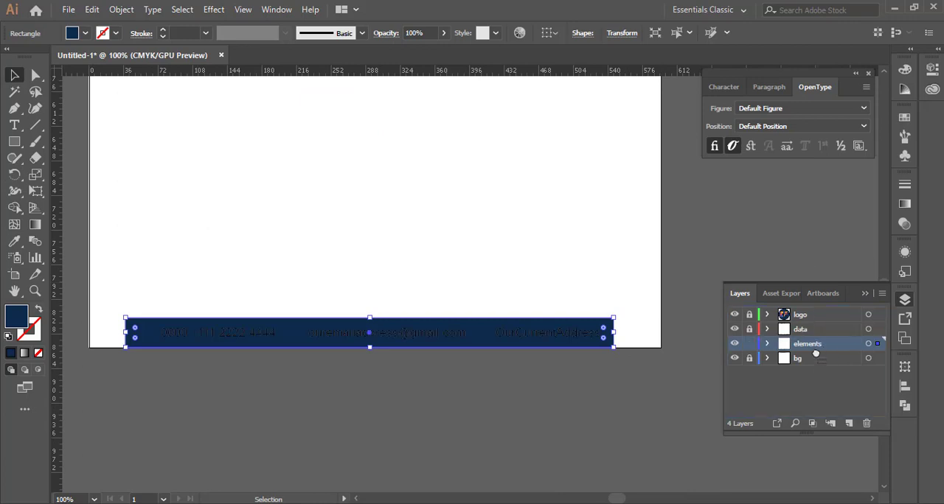
{"action": "left_click", "coordinate": [554, 263]}
- Unlock the data layer and colour the business name heading white by sampling the page background
{"action": "scroll", "coordinate": [554, 262], "scroll_direction": "down", "scroll_amount": 1}
{"action": "scroll", "coordinate": [487, 251], "scroll_direction": "up", "scroll_amount": 8}
{"action": "scroll", "coordinate": [373, 177], "scroll_direction": "up", "scroll_amount": 1}
{"action": "scroll", "coordinate": [373, 177], "scroll_direction": "up", "scroll_amount": 2}
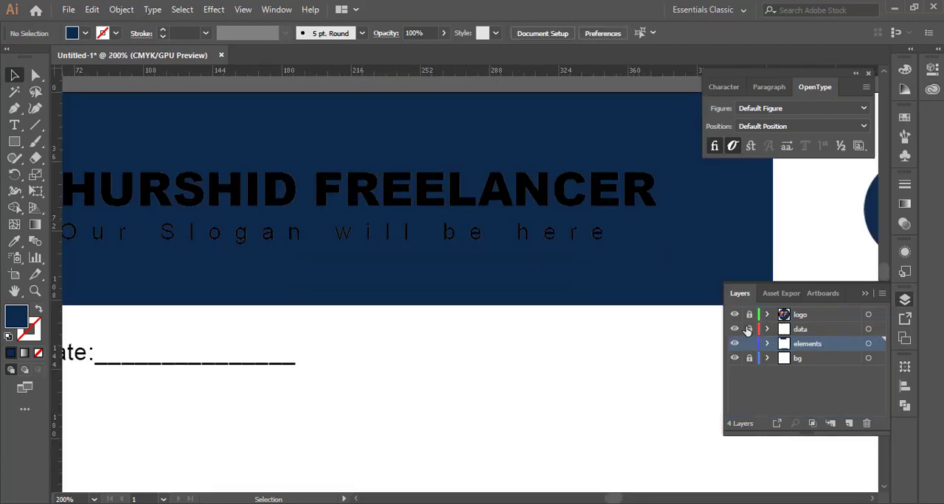
{"action": "left_click", "coordinate": [749, 329]}
{"action": "double_click", "coordinate": [499, 203]}
{"action": "key", "text": "ctrl+a"}
{"action": "left_click", "coordinate": [14, 241]}
{"action": "left_click", "coordinate": [148, 402]}
- Colour the slogan text white by sampling the page background
{"action": "left_click", "coordinate": [13, 75]}
{"action": "left_click", "coordinate": [199, 233]}
{"action": "left_click", "coordinate": [14, 242]}
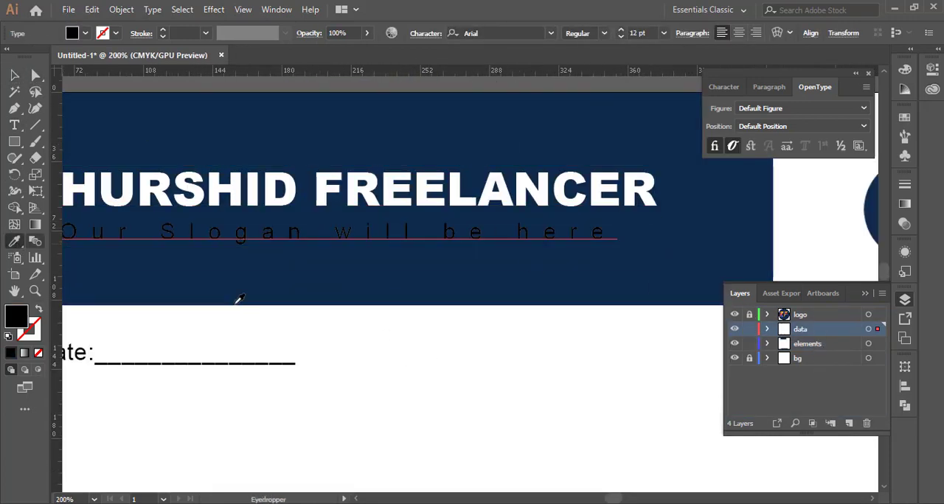
{"action": "left_click", "coordinate": [248, 321]}
{"action": "left_click", "coordinate": [14, 75]}
- Colour the footer's e-mail text white by sampling the page background
{"action": "left_click", "coordinate": [477, 358]}
{"action": "scroll", "coordinate": [503, 317], "scroll_direction": "down", "scroll_amount": 8}
{"action": "scroll", "coordinate": [531, 420], "scroll_direction": "up", "scroll_amount": 4}
{"action": "left_click", "coordinate": [14, 241]}
{"action": "left_click", "coordinate": [147, 244]}
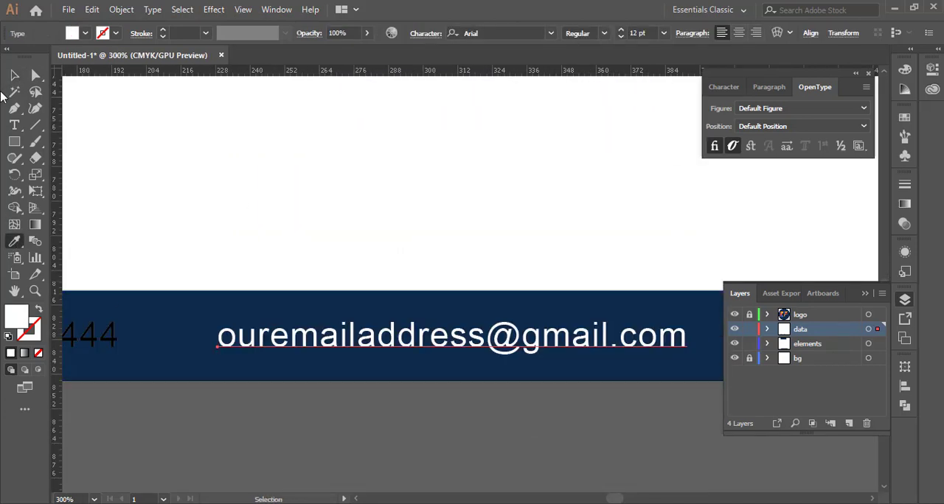
- Colour the footer's phone number and address texts white by sampling the page background
{"action": "left_click", "coordinate": [14, 75]}
{"action": "left_click", "coordinate": [96, 336]}
{"action": "left_click_drag", "start_coordinate": [500, 303], "coordinate": [163, 268]}
{"action": "left_click", "coordinate": [575, 301], "text": "shift"}
{"action": "left_click", "coordinate": [14, 241]}
{"action": "left_click", "coordinate": [148, 221]}
{"action": "left_click", "coordinate": [14, 75]}
{"action": "scroll", "coordinate": [501, 242], "scroll_direction": "down", "scroll_amount": 5}
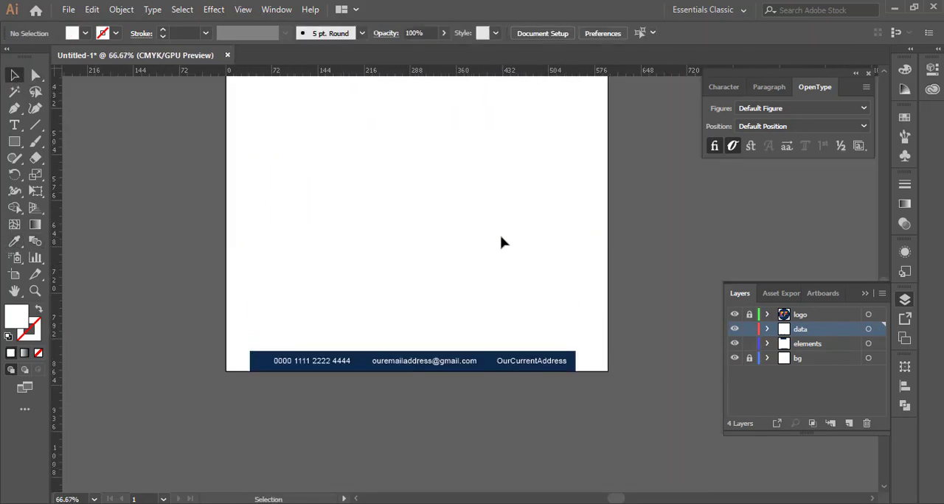
- Align the footer bar to the artboard's horizontal centre and lower edge
{"action": "scroll", "coordinate": [379, 380], "scroll_direction": "up", "scroll_amount": 5}
{"action": "left_click", "coordinate": [379, 372]}
{"action": "left_click", "coordinate": [549, 32]}
{"action": "left_click", "coordinate": [594, 79]}
{"action": "left_click", "coordinate": [596, 34]}
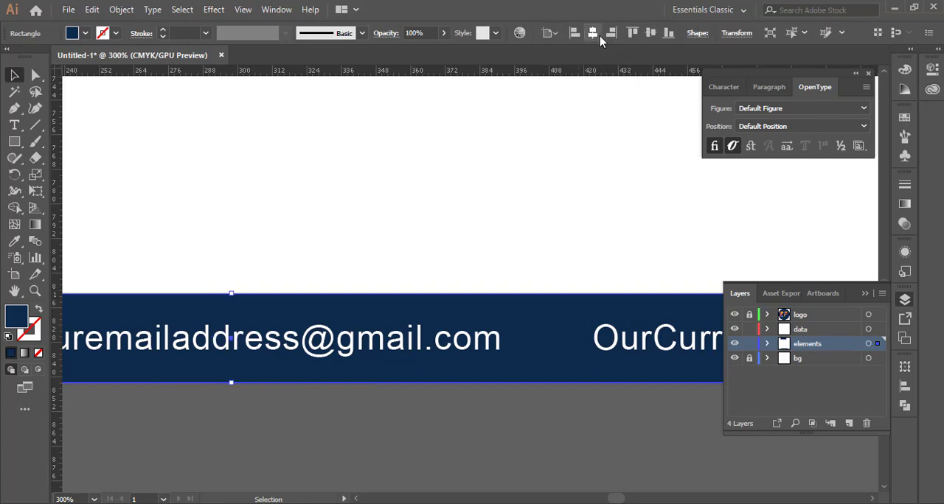
{"action": "left_click", "coordinate": [668, 33]}
{"action": "left_click", "coordinate": [459, 236]}
- Round the lower-right corner of the navy header rectangle with a large radius
{"action": "scroll", "coordinate": [458, 237], "scroll_direction": "down", "scroll_amount": 4}
{"action": "scroll", "coordinate": [443, 229], "scroll_direction": "up", "scroll_amount": 8}
{"action": "scroll", "coordinate": [254, 184], "scroll_direction": "up", "scroll_amount": 3}
{"action": "left_click", "coordinate": [196, 171]}
{"action": "left_click", "coordinate": [342, 111]}
{"action": "scroll", "coordinate": [342, 118], "scroll_direction": "down", "scroll_amount": 2}
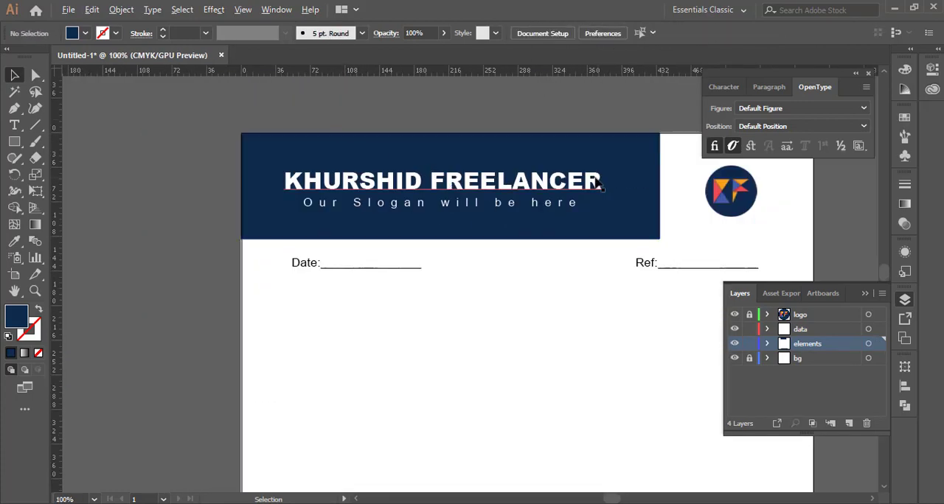
{"action": "scroll", "coordinate": [693, 162], "scroll_direction": "up", "scroll_amount": 2}
{"action": "scroll", "coordinate": [475, 236], "scroll_direction": "down", "scroll_amount": 4}
{"action": "scroll", "coordinate": [475, 237], "scroll_direction": "down", "scroll_amount": 3}
{"action": "scroll", "coordinate": [477, 236], "scroll_direction": "up", "scroll_amount": 9}
{"action": "left_click", "coordinate": [511, 255]}
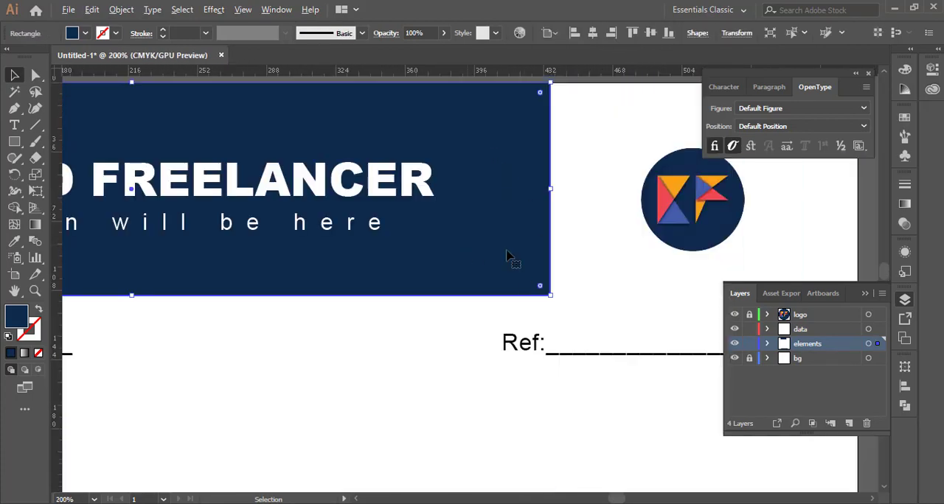
- Round the two upper corners of the navy footer bar, leaving its lower corners square
{"action": "scroll", "coordinate": [528, 276], "scroll_direction": "up", "scroll_amount": 2}
{"action": "left_click", "coordinate": [565, 300]}
{"action": "left_click_drag", "start_coordinate": [565, 300], "coordinate": [214, 100]}
{"action": "scroll", "coordinate": [478, 282], "scroll_direction": "down", "scroll_amount": 7}
{"action": "scroll", "coordinate": [525, 442], "scroll_direction": "up", "scroll_amount": 6}
{"action": "left_click_drag", "start_coordinate": [529, 443], "coordinate": [529, 251]}
{"action": "left_click", "coordinate": [529, 258]}
{"action": "scroll", "coordinate": [634, 262], "scroll_direction": "down", "scroll_amount": 2}
{"action": "scroll", "coordinate": [595, 225], "scroll_direction": "down", "scroll_amount": 2}
{"action": "left_click_drag", "start_coordinate": [229, 213], "coordinate": [573, 316]}
{"action": "scroll", "coordinate": [586, 243], "scroll_direction": "up", "scroll_amount": 5}
{"action": "key", "text": "ctrl+z"}
{"action": "left_click_drag", "start_coordinate": [417, 265], "coordinate": [940, 255]}
{"action": "left_click", "coordinate": [228, 237]}
{"action": "left_click_drag", "start_coordinate": [228, 237], "coordinate": [345, 365]}
{"action": "scroll", "coordinate": [347, 325], "scroll_direction": "down", "scroll_amount": 3}
{"action": "left_click_drag", "start_coordinate": [649, 308], "coordinate": [353, 293]}
{"action": "left_click", "coordinate": [865, 293]}
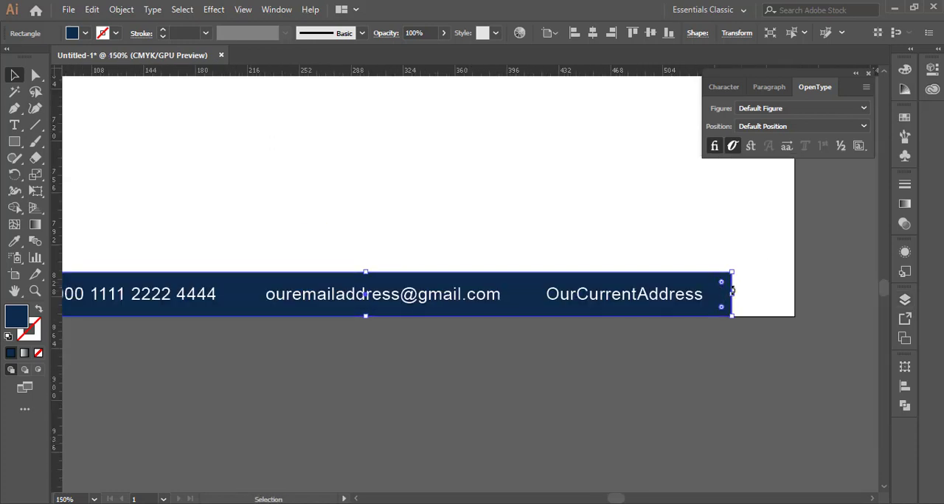
{"action": "left_click", "coordinate": [333, 133]}
{"action": "scroll", "coordinate": [374, 193], "scroll_direction": "down", "scroll_amount": 3}
{"action": "scroll", "coordinate": [388, 210], "scroll_direction": "up", "scroll_amount": 14}
{"action": "scroll", "coordinate": [396, 200], "scroll_direction": "down", "scroll_amount": 4}
{"action": "scroll", "coordinate": [413, 177], "scroll_direction": "up", "scroll_amount": 3}
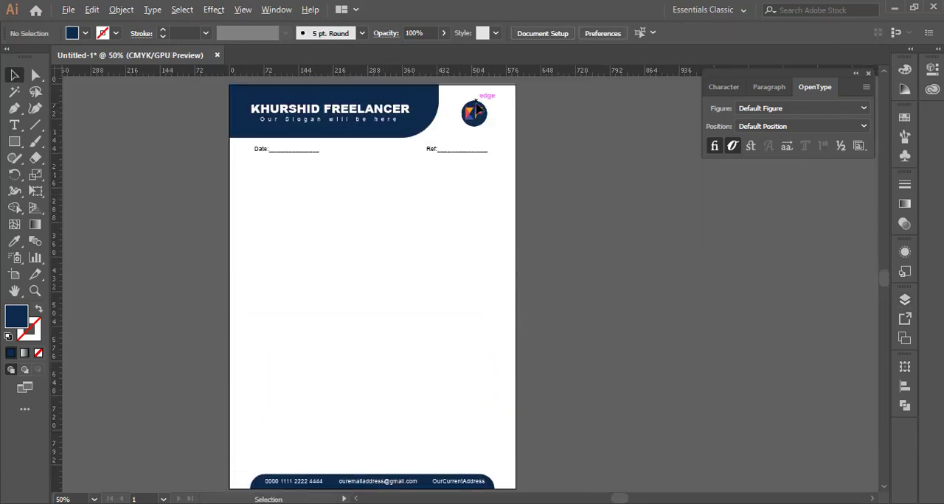
- Unlock the logo layer and place a copy of the logo at the artboard's centre
{"action": "scroll", "coordinate": [474, 103], "scroll_direction": "up", "scroll_amount": 2}
{"action": "left_click", "coordinate": [905, 301]}
{"action": "left_click", "coordinate": [819, 315]}
{"action": "left_click", "coordinate": [749, 314]}
{"action": "left_click", "coordinate": [480, 130]}
{"action": "scroll", "coordinate": [520, 157], "scroll_direction": "down", "scroll_amount": 2}
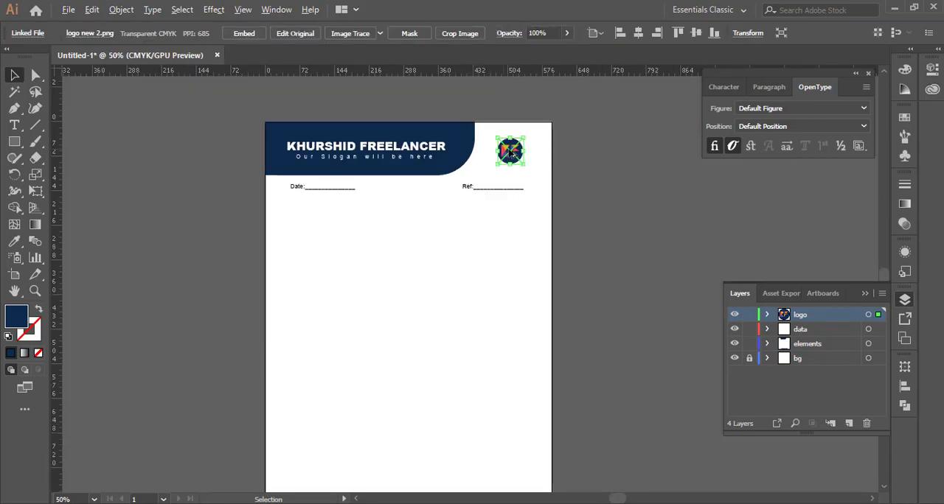
{"action": "left_click_drag", "start_coordinate": [515, 154], "coordinate": [414, 385]}
{"action": "left_click", "coordinate": [694, 35]}
{"action": "scroll", "coordinate": [392, 205], "scroll_direction": "down", "scroll_amount": 3}
{"action": "scroll", "coordinate": [348, 116], "scroll_direction": "up", "scroll_amount": 3}
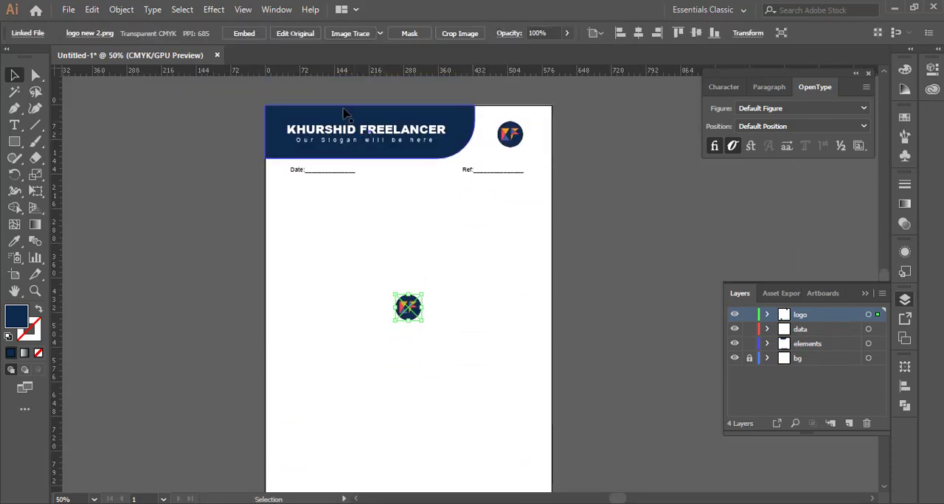
- Lower the central logo copy slightly, enlarge it to about 251 pt across, and set its opacity to 15%
{"action": "scroll", "coordinate": [381, 225], "scroll_direction": "down", "scroll_amount": 2}
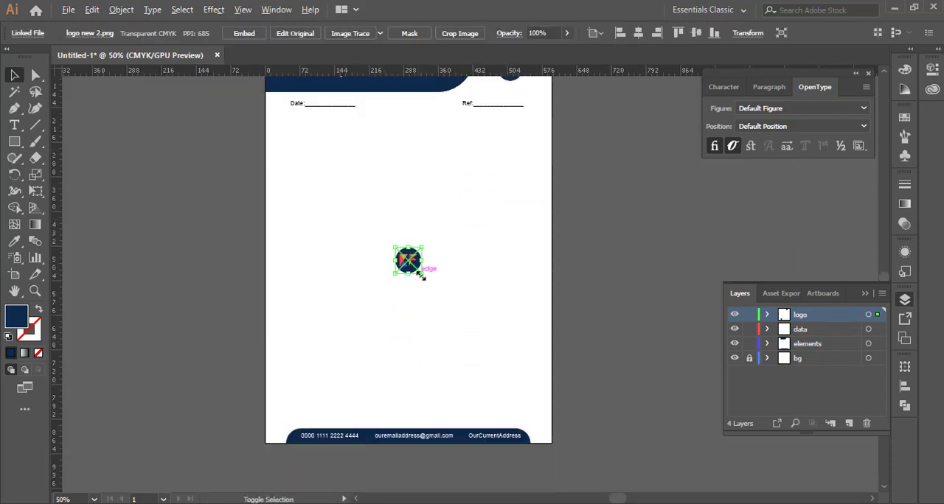
{"action": "left_click_drag", "start_coordinate": [422, 275], "coordinate": [469, 320]}
{"action": "left_click", "coordinate": [932, 69]}
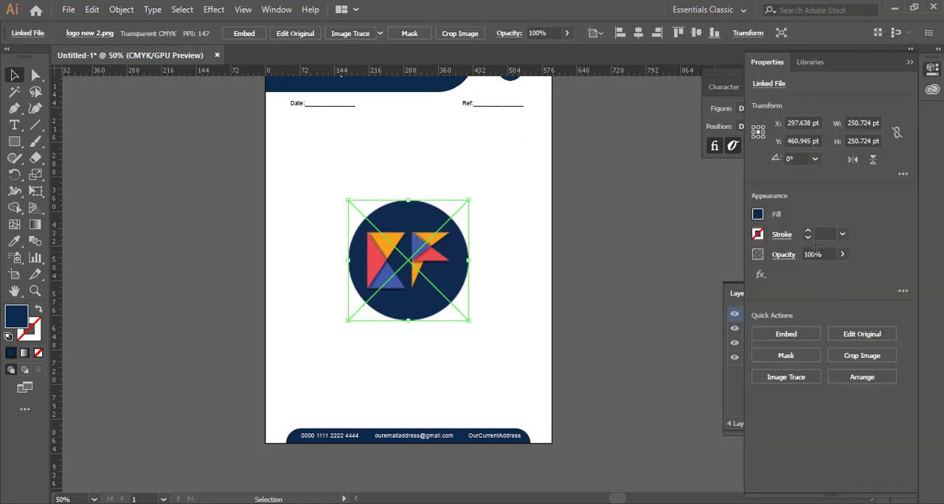
{"action": "key", "text": "Return"}
{"action": "left_click", "coordinate": [633, 287]}
- Rotate the faded central logo copy by 45°
{"action": "scroll", "coordinate": [415, 320], "scroll_direction": "up", "scroll_amount": 3}
{"action": "left_click", "coordinate": [420, 325]}
{"action": "left_click_drag", "start_coordinate": [472, 379], "coordinate": [571, 323]}
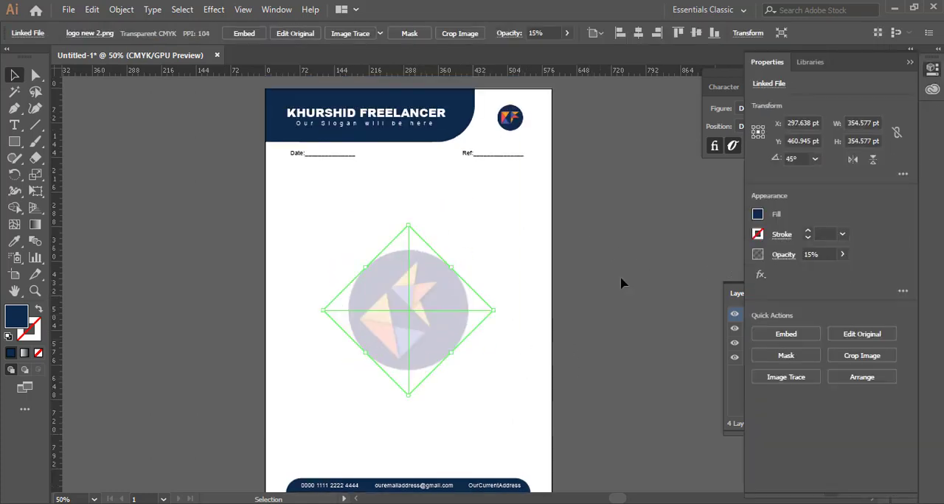
{"action": "left_click", "coordinate": [621, 281]}
{"action": "scroll", "coordinate": [436, 341], "scroll_direction": "down", "scroll_amount": 2}
{"action": "scroll", "coordinate": [437, 341], "scroll_direction": "up", "scroll_amount": 1}
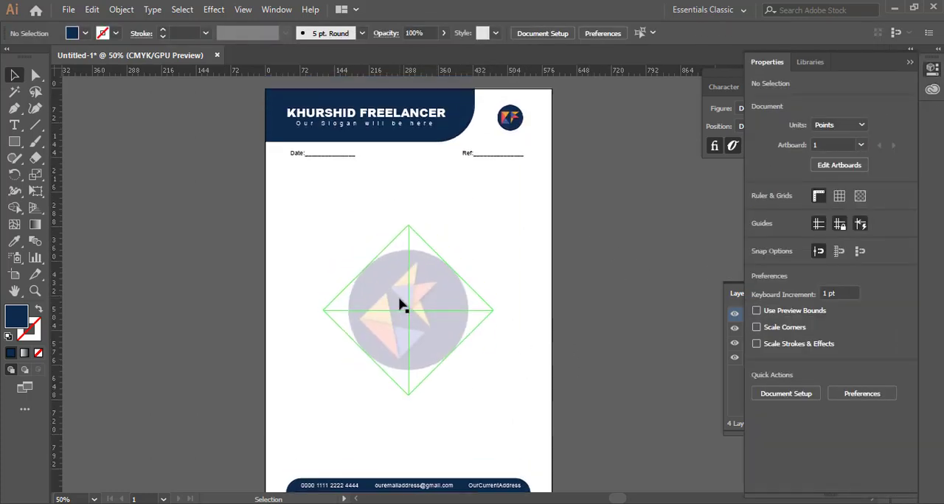
- Lock the logo and data layers
{"action": "left_click", "coordinate": [910, 65]}
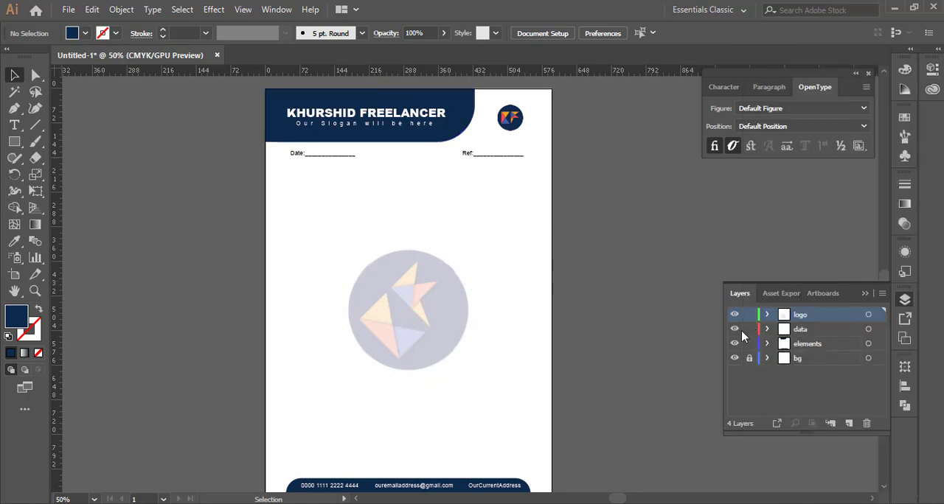
{"action": "scroll", "coordinate": [422, 99], "scroll_direction": "up", "scroll_amount": 2}
- Remove the rounding from the header rectangle's lower-right corner so it is square
{"action": "left_click", "coordinate": [408, 103]}
{"action": "key", "text": "Delete"}
{"action": "key", "text": "ctrl+z"}
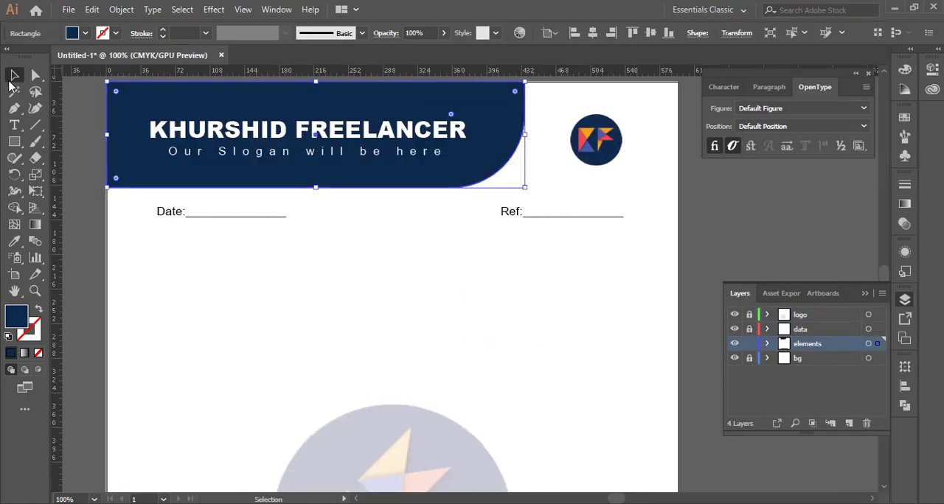
{"action": "left_click", "coordinate": [35, 75]}
{"action": "left_click_drag", "start_coordinate": [452, 118], "coordinate": [553, 188]}
- Move the header rectangle's lower-right anchor point left to give the banner a slanted end
{"action": "left_click", "coordinate": [525, 188]}
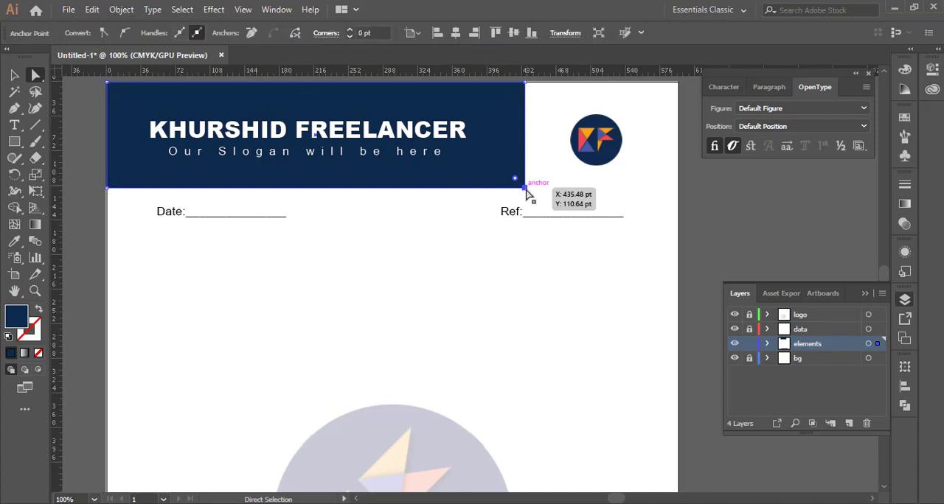
{"action": "key", "text": "shift+Left"}
{"action": "key", "text": "shift+Left"}
{"action": "key", "text": "shift+Left"}
{"action": "key", "text": "shift+Left"}
{"action": "key", "text": "shift+Left"}
{"action": "key", "text": "shift+Left"}
{"action": "key", "text": "shift+Left"}
{"action": "left_click", "coordinate": [14, 76]}
- Place a copy of the slanted header banner slightly to its right, send it backward, and fill it white
{"action": "scroll", "coordinate": [484, 146], "scroll_direction": "up", "scroll_amount": 2}
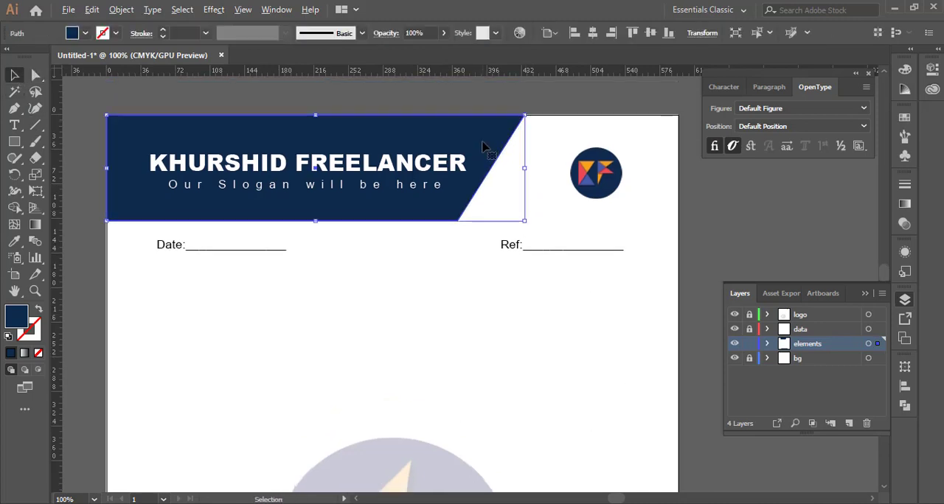
{"action": "left_click_drag", "start_coordinate": [483, 144], "coordinate": [506, 144]}
{"action": "key", "text": "ctrl+["}
{"action": "key", "text": "i"}
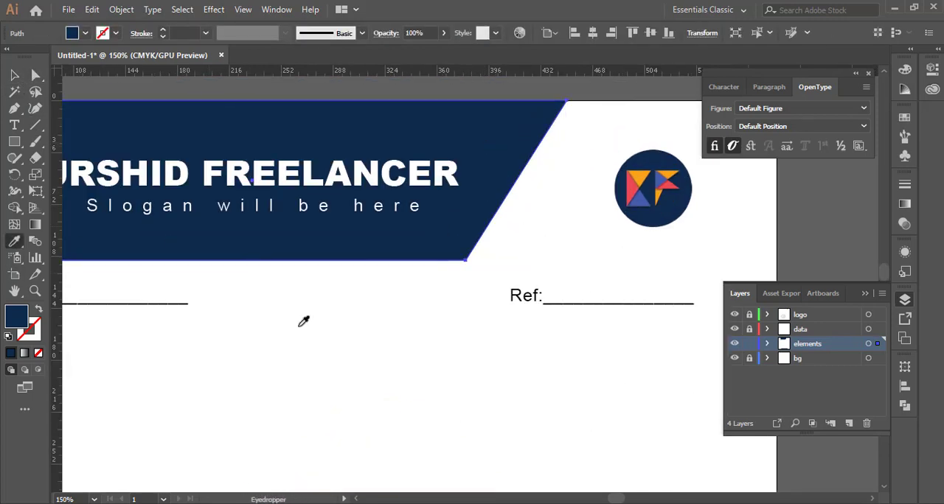
{"action": "left_click", "coordinate": [274, 335]}
- Place another copy of the slanted banner slightly further right and send it backward behind the header and white strip
{"action": "key", "text": "v"}
{"action": "left_click_drag", "start_coordinate": [470, 234], "coordinate": [495, 233], "text": "alt"}
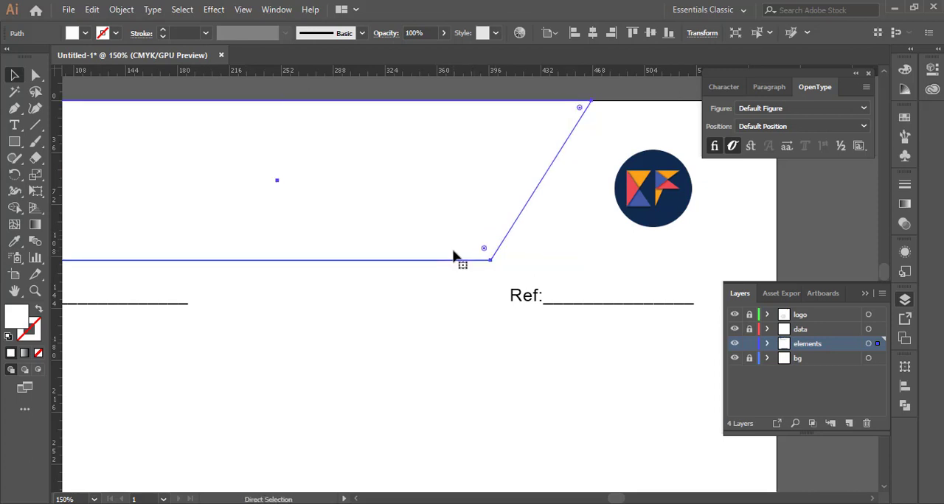
{"action": "left_click", "coordinate": [383, 328]}
{"action": "scroll", "coordinate": [381, 326], "scroll_direction": "down", "scroll_amount": 2}
{"action": "scroll", "coordinate": [299, 269], "scroll_direction": "up", "scroll_amount": 1}
{"action": "left_click", "coordinate": [200, 270]}
{"action": "key", "text": "ctrl+["}
{"action": "scroll", "coordinate": [485, 297], "scroll_direction": "up", "scroll_amount": 1}
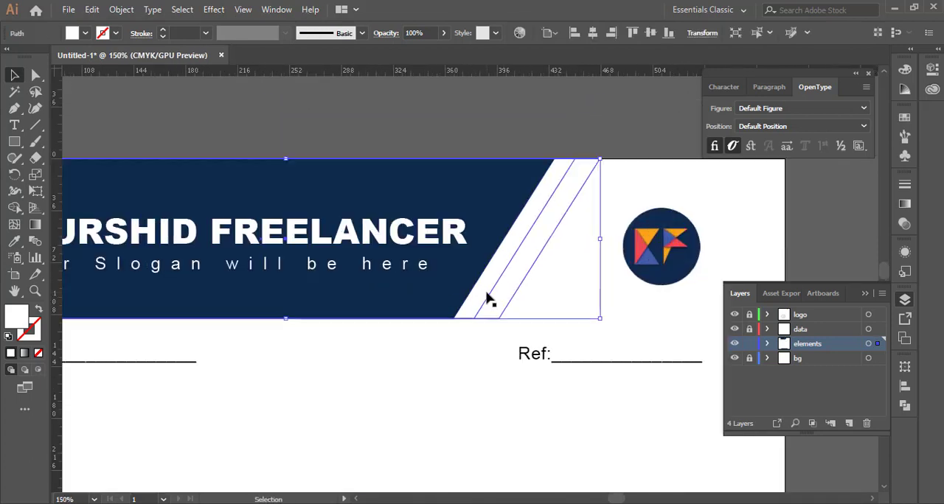
- Fill the rearmost banner copy with the header's navy to form a slanted stripe
{"action": "left_click", "coordinate": [17, 242]}
{"action": "left_click", "coordinate": [111, 199]}
{"action": "left_click", "coordinate": [15, 75]}
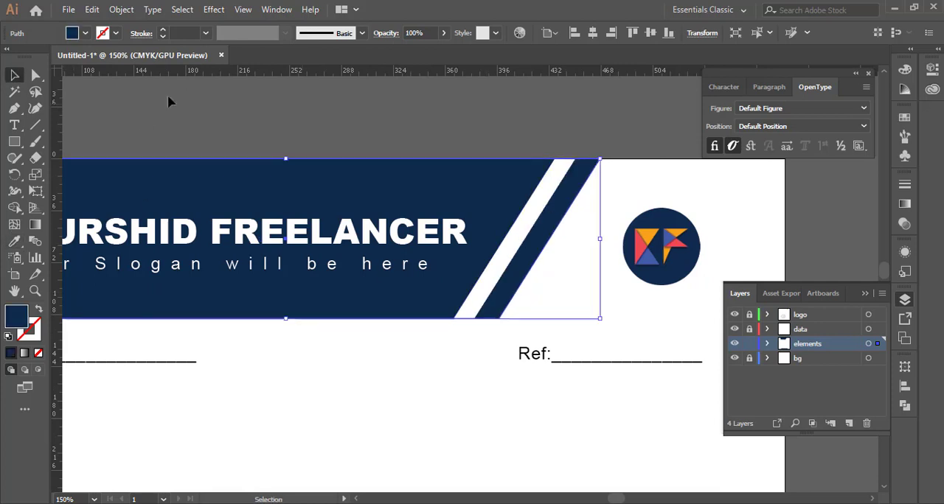
{"action": "left_click", "coordinate": [169, 97]}
{"action": "left_click", "coordinate": [481, 289]}
{"action": "left_click", "coordinate": [507, 289], "text": "shift"}
{"action": "left_click_drag", "start_coordinate": [507, 294], "coordinate": [539, 282]}
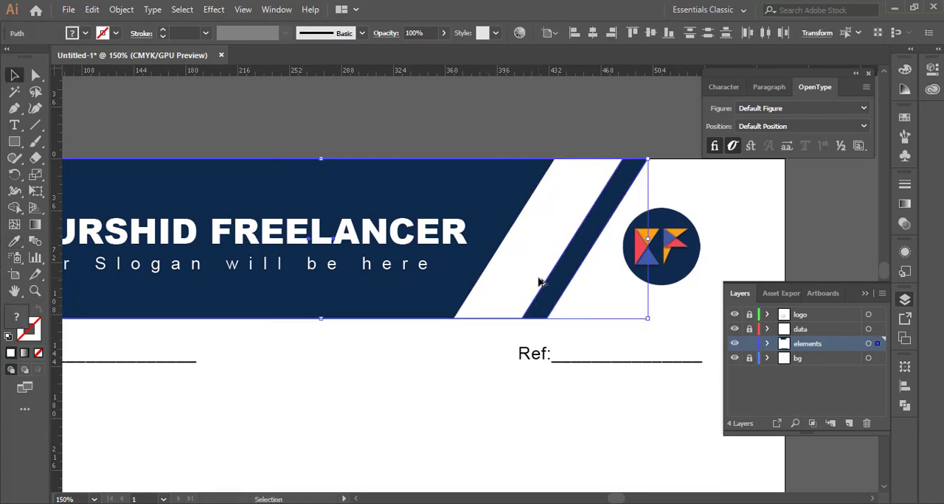
{"action": "left_click", "coordinate": [465, 371]}
{"action": "left_click", "coordinate": [512, 310]}
{"action": "key", "text": "i"}
{"action": "left_click", "coordinate": [417, 291]}
{"action": "key", "text": "a"}
{"action": "key", "text": "v"}
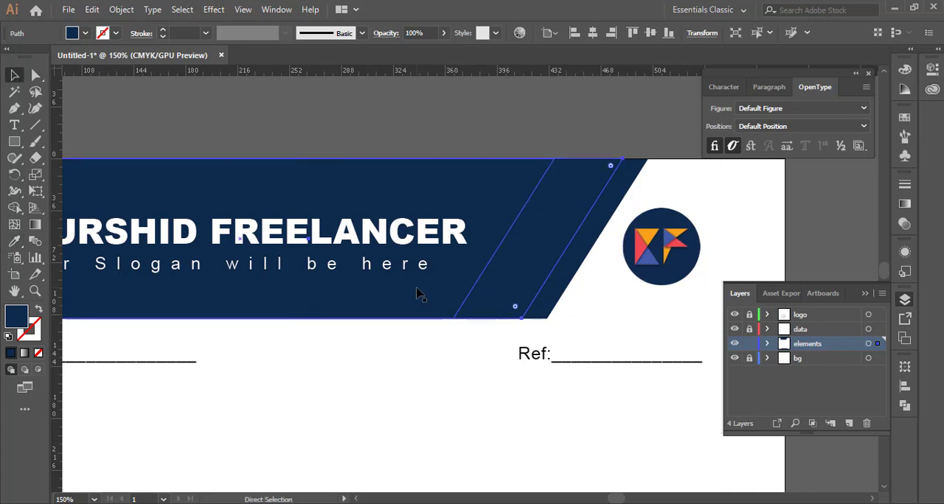
{"action": "left_click", "coordinate": [418, 293]}
{"action": "key", "text": "i"}
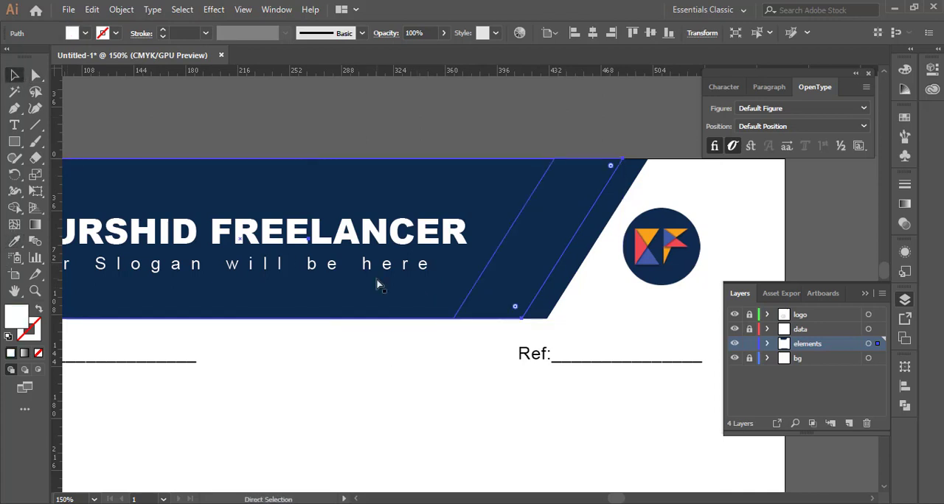
{"action": "key", "text": "ctrl+z"}
{"action": "key", "text": "ctrl+z"}
{"action": "key", "text": "ctrl+z"}
- Group the white and navy banner copies and create a new layer directly above the bg layer
{"action": "left_click", "coordinate": [468, 308]}
{"action": "left_click", "coordinate": [510, 292], "text": "shift"}
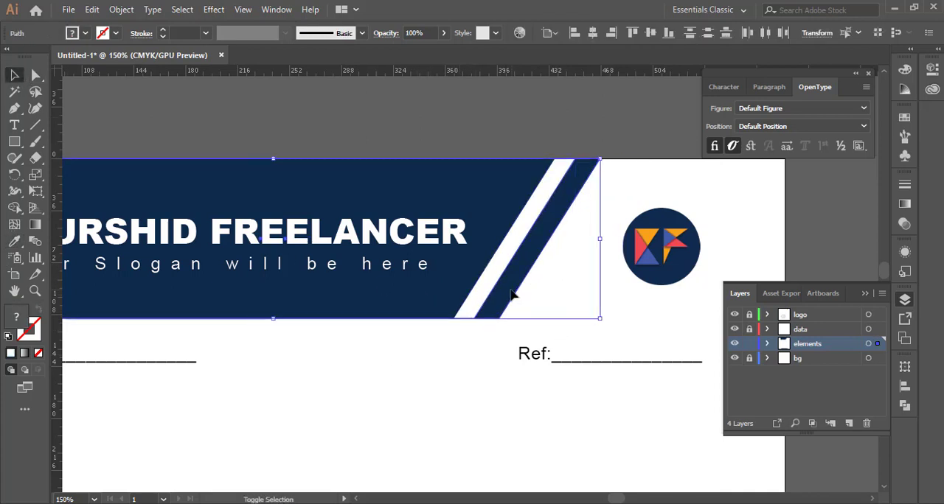
{"action": "scroll", "coordinate": [511, 290], "scroll_direction": "down", "scroll_amount": 2}
{"action": "scroll", "coordinate": [510, 290], "scroll_direction": "up", "scroll_amount": 2}
{"action": "key", "text": "ctrl+g"}
{"action": "left_click", "coordinate": [808, 361]}
{"action": "left_click", "coordinate": [850, 424]}
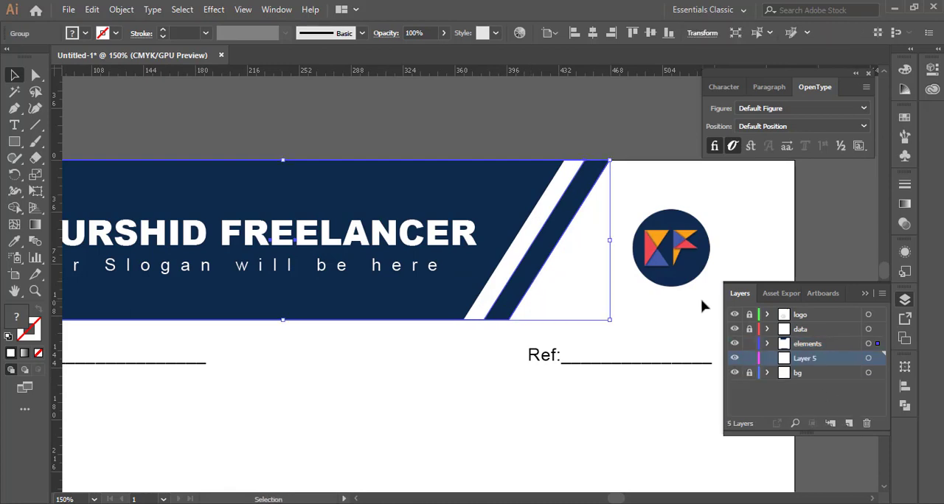
- Place a copy of the grouped stripes further right behind the header as a second white and navy stripe pair
{"action": "left_click_drag", "start_coordinate": [501, 271], "coordinate": [546, 272]}
{"action": "left_click", "coordinate": [435, 118]}
{"action": "scroll", "coordinate": [379, 246], "scroll_direction": "up", "scroll_amount": 3}
{"action": "scroll", "coordinate": [400, 280], "scroll_direction": "down", "scroll_amount": 5}
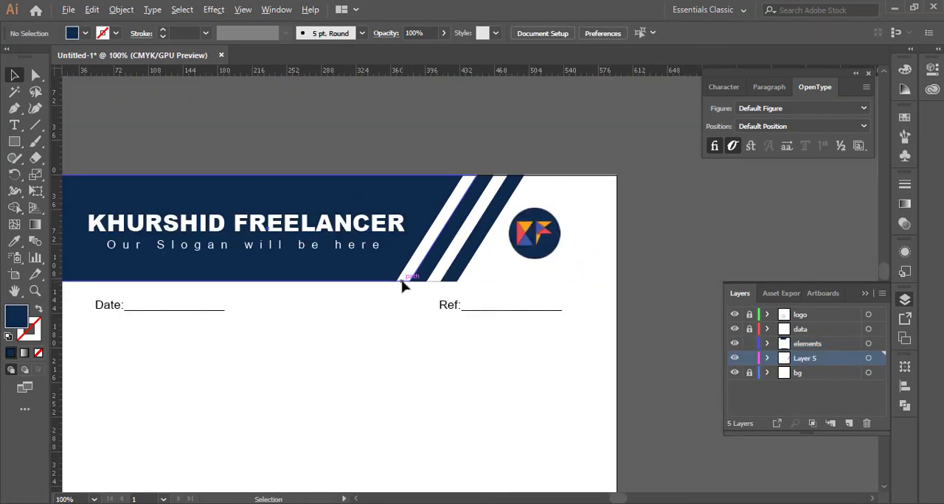
- Remove the rounding from the footer bar's corners so they are square
{"action": "scroll", "coordinate": [408, 354], "scroll_direction": "up", "scroll_amount": 6}
{"action": "scroll", "coordinate": [405, 353], "scroll_direction": "down", "scroll_amount": 5}
{"action": "scroll", "coordinate": [406, 354], "scroll_direction": "down", "scroll_amount": 5}
{"action": "scroll", "coordinate": [214, 462], "scroll_direction": "up", "scroll_amount": 6}
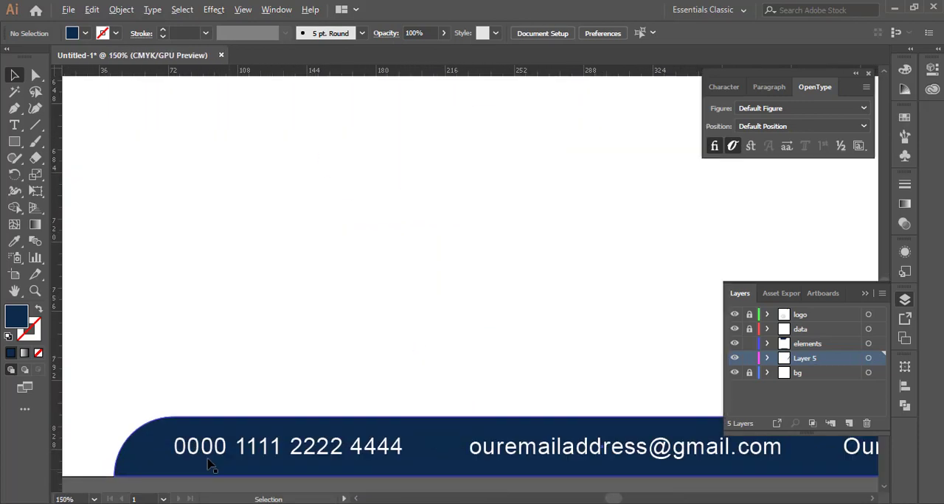
{"action": "left_click", "coordinate": [312, 304]}
{"action": "left_click_drag", "start_coordinate": [377, 354], "coordinate": [295, 264]}
{"action": "scroll", "coordinate": [236, 271], "scroll_direction": "down", "scroll_amount": 5}
{"action": "scroll", "coordinate": [639, 271], "scroll_direction": "up", "scroll_amount": 4}
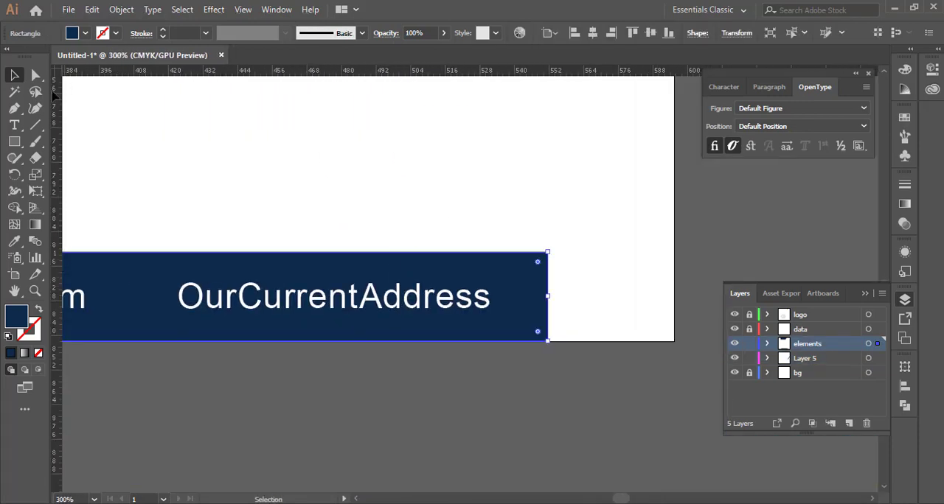
- Move the footer bar's lower-right anchor point right to give that end a slant
{"action": "key", "text": "a"}
{"action": "scroll", "coordinate": [558, 309], "scroll_direction": "up", "scroll_amount": 2}
{"action": "scroll", "coordinate": [590, 358], "scroll_direction": "down", "scroll_amount": 3}
{"action": "left_click_drag", "start_coordinate": [584, 350], "coordinate": [560, 375]}
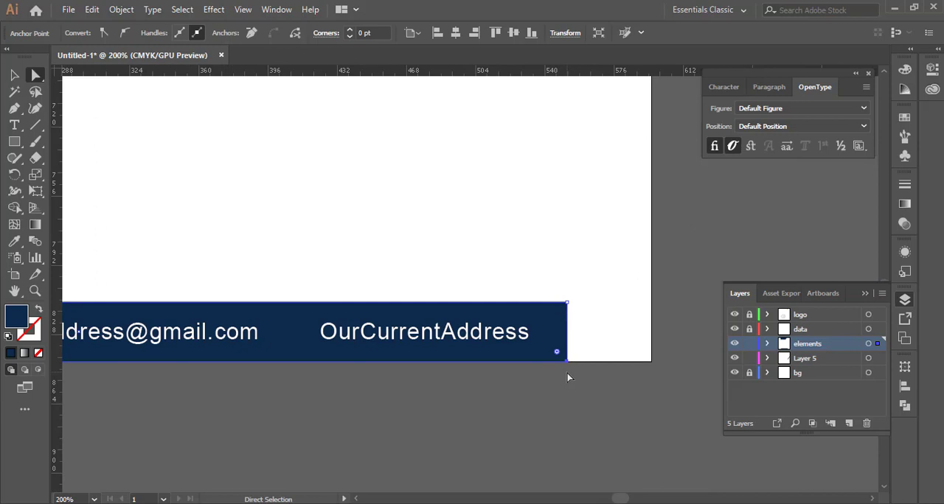
{"action": "key", "text": "shift+Right"}
{"action": "key", "text": "shift+Right"}
- Move the footer bar's lower-left anchor point left to give that end a matching slant
{"action": "scroll", "coordinate": [567, 373], "scroll_direction": "down", "scroll_amount": 3}
{"action": "scroll", "coordinate": [218, 369], "scroll_direction": "up", "scroll_amount": 3}
{"action": "left_click_drag", "start_coordinate": [265, 349], "coordinate": [315, 396]}
{"action": "key", "text": "shift+Left"}
{"action": "key", "text": "shift+Left"}
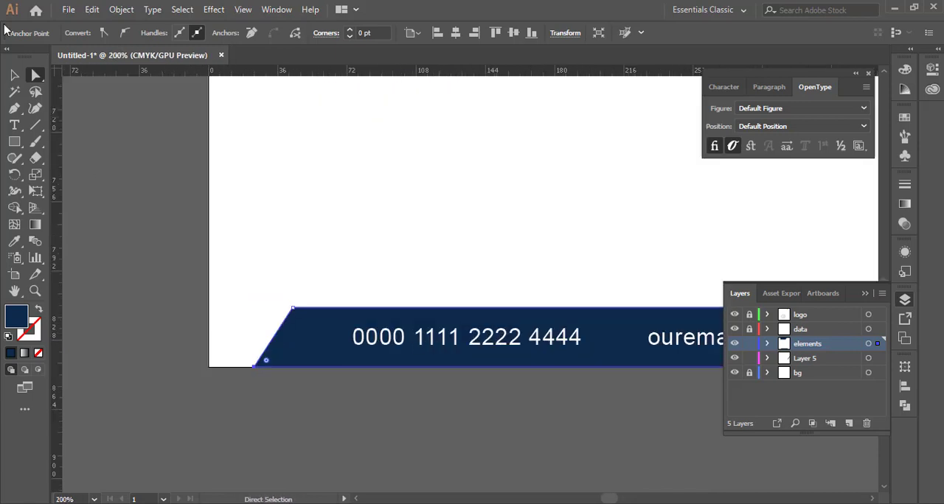
{"action": "left_click", "coordinate": [14, 75]}
{"action": "left_click", "coordinate": [290, 272]}
- Narrow the slanted footer bar to leave room for stripes at its ends
{"action": "scroll", "coordinate": [291, 273], "scroll_direction": "down", "scroll_amount": 5}
{"action": "scroll", "coordinate": [391, 289], "scroll_direction": "up", "scroll_amount": 3}
{"action": "scroll", "coordinate": [300, 446], "scroll_direction": "up", "scroll_amount": 6}
{"action": "left_click", "coordinate": [258, 353]}
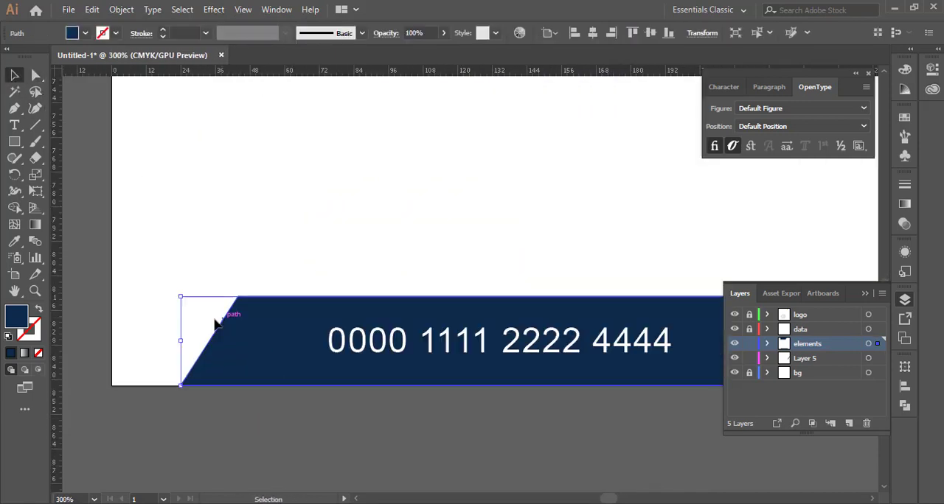
{"action": "left_click_drag", "start_coordinate": [214, 323], "coordinate": [242, 374]}
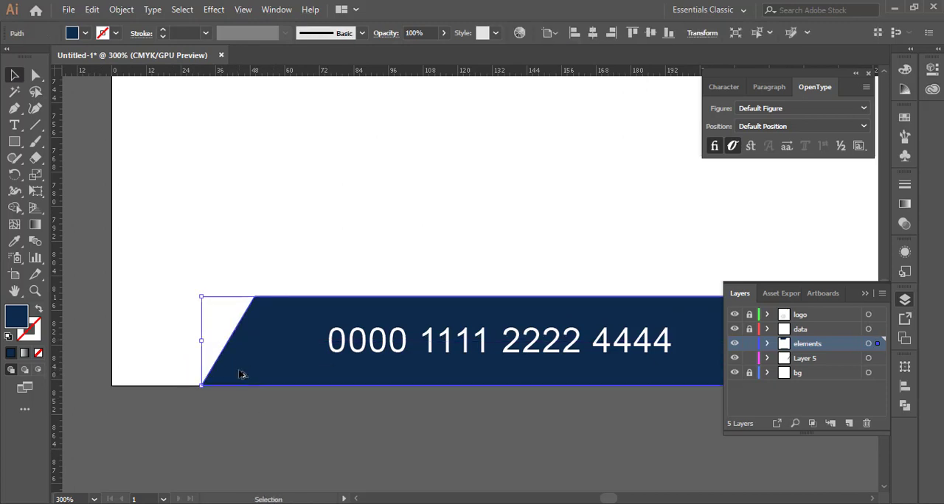
- Fill a copy of the footer bar behind it with white and widen it slightly past the bar's ends
{"action": "left_click", "coordinate": [594, 35]}
{"action": "left_click", "coordinate": [17, 242]}
{"action": "left_click", "coordinate": [177, 214]}
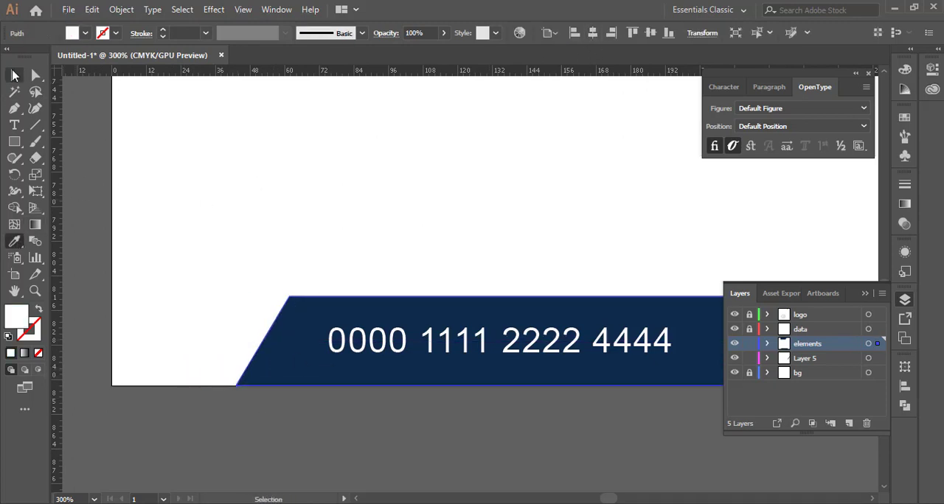
{"action": "left_click", "coordinate": [15, 75]}
{"action": "left_click_drag", "start_coordinate": [236, 341], "coordinate": [215, 351]}
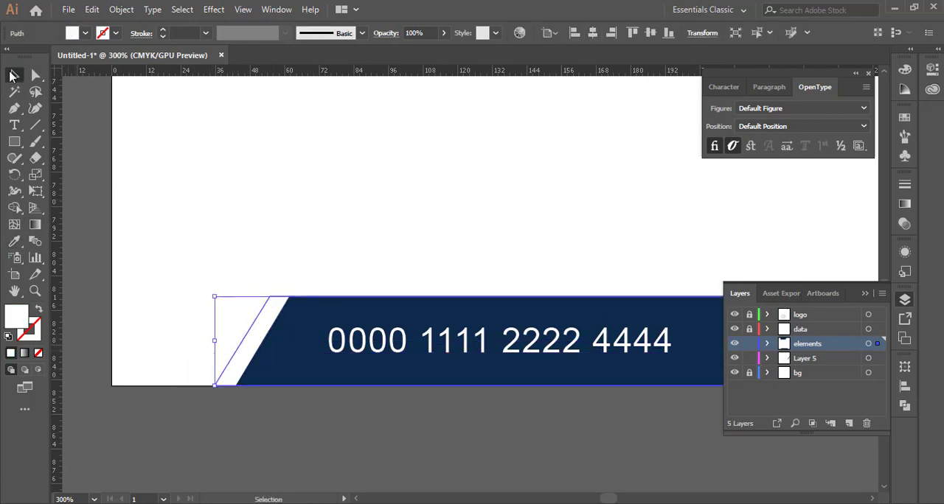
- Paste a copy of the white footer shape behind it, fill it navy, and widen it into slanted end stripes
{"action": "key", "text": "ctrl+c"}
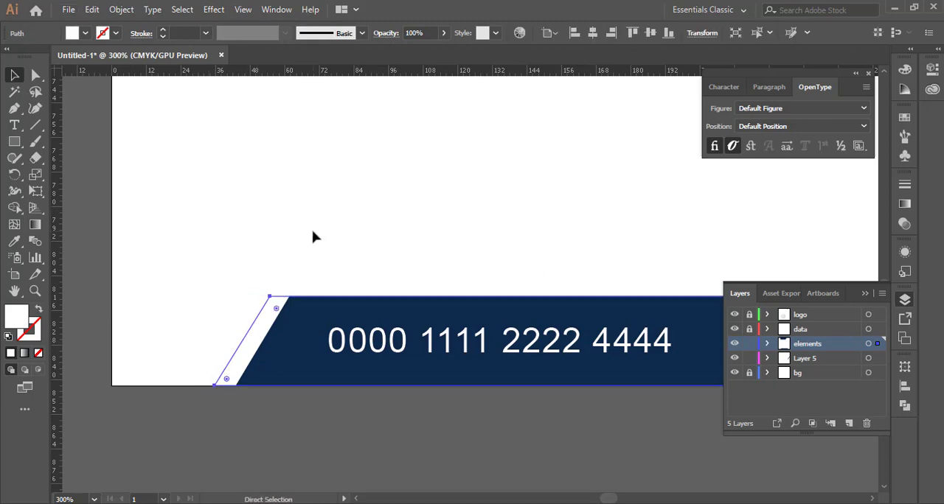
{"action": "key", "text": "ctrl+b"}
{"action": "left_click", "coordinate": [15, 242]}
{"action": "left_click", "coordinate": [277, 341]}
{"action": "left_click", "coordinate": [15, 75]}
{"action": "left_click_drag", "start_coordinate": [216, 341], "coordinate": [192, 344]}
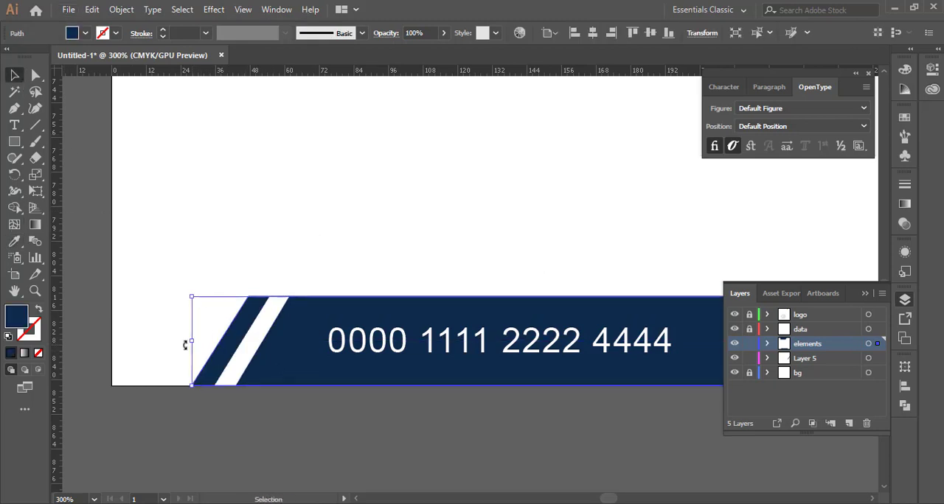
{"action": "left_click", "coordinate": [83, 334]}
- Group the white and navy footer copies and widen a copy of the group to add a second stripe pair
{"action": "scroll", "coordinate": [168, 334], "scroll_direction": "down", "scroll_amount": 4}
{"action": "scroll", "coordinate": [383, 295], "scroll_direction": "up", "scroll_amount": 5}
{"action": "scroll", "coordinate": [417, 290], "scroll_direction": "down", "scroll_amount": 3}
{"action": "scroll", "coordinate": [166, 444], "scroll_direction": "up", "scroll_amount": 6}
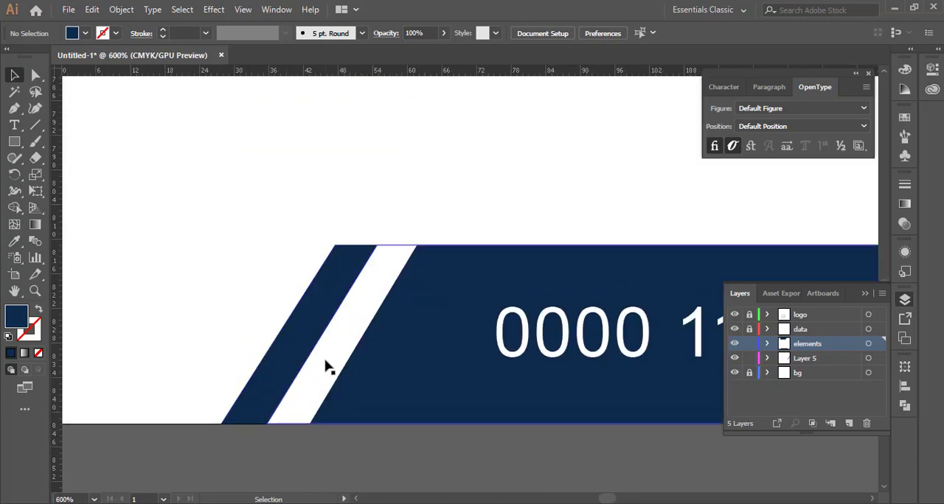
{"action": "left_click", "coordinate": [325, 362]}
{"action": "left_click", "coordinate": [247, 406], "text": "shift"}
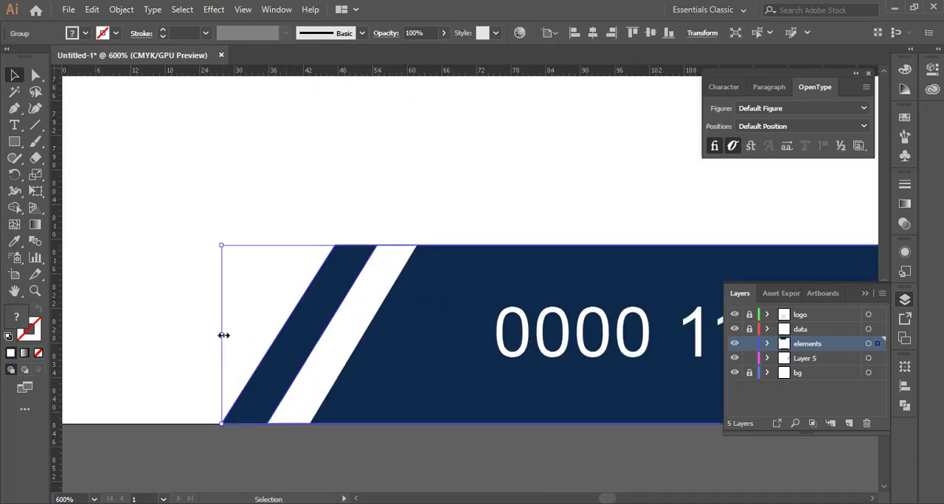
{"action": "left_click_drag", "start_coordinate": [223, 335], "coordinate": [133, 336]}
{"action": "scroll", "coordinate": [189, 378], "scroll_direction": "down", "scroll_amount": 7}
{"action": "left_click", "coordinate": [379, 400]}
{"action": "scroll", "coordinate": [351, 235], "scroll_direction": "up", "scroll_amount": 3}
{"action": "scroll", "coordinate": [350, 233], "scroll_direction": "down", "scroll_amount": 1}
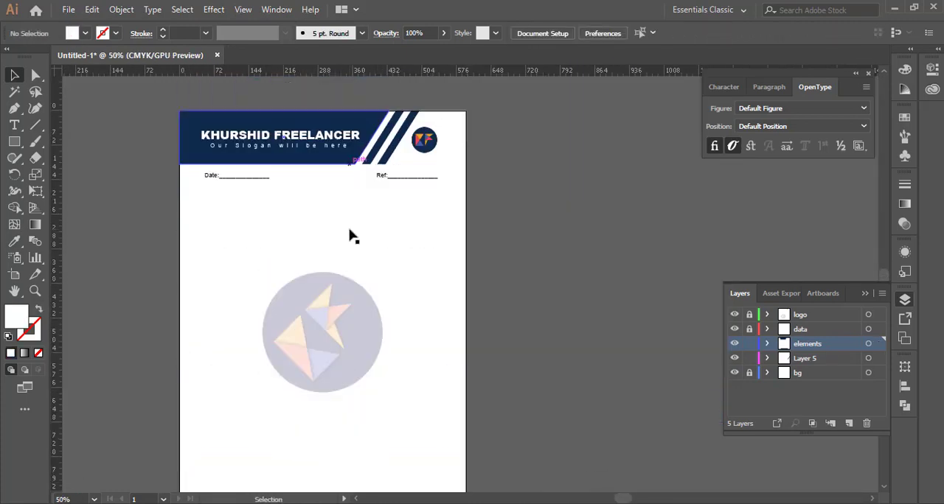
- Unlock the logo layer and move the header logo slightly right and down
{"action": "scroll", "coordinate": [446, 133], "scroll_direction": "up", "scroll_amount": 3}
{"action": "left_click", "coordinate": [799, 315]}
{"action": "left_click", "coordinate": [750, 315]}
{"action": "scroll", "coordinate": [472, 196], "scroll_direction": "up", "scroll_amount": 1}
{"action": "left_click_drag", "start_coordinate": [372, 204], "coordinate": [388, 221]}
{"action": "left_click", "coordinate": [596, 247]}
{"action": "scroll", "coordinate": [516, 258], "scroll_direction": "down", "scroll_amount": 4}
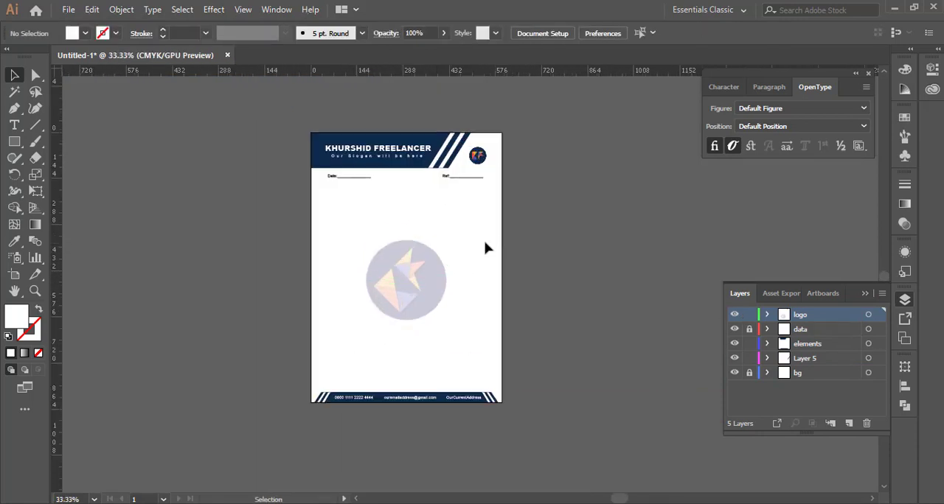
- Draw a large rectangle over the body area between the date line and the footer, on a new top layer
{"action": "scroll", "coordinate": [485, 249], "scroll_direction": "up", "scroll_amount": 2}
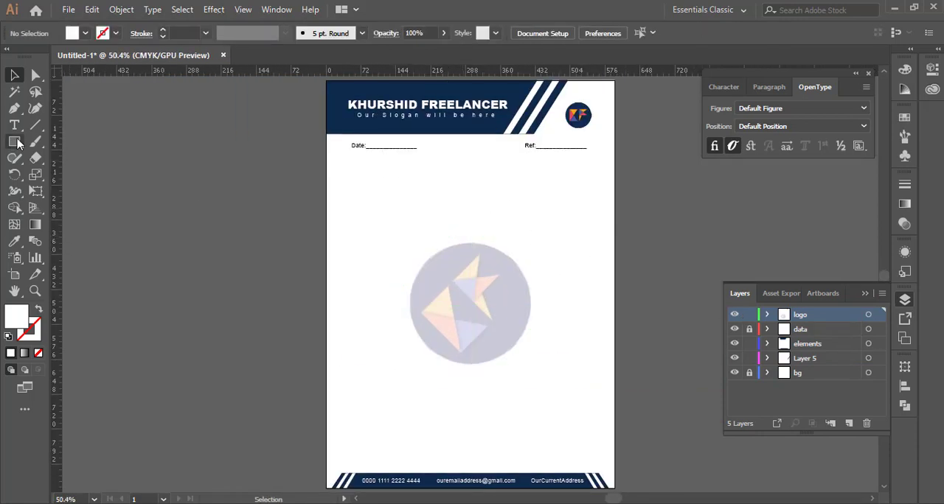
{"action": "left_click_drag", "start_coordinate": [334, 155], "coordinate": [605, 466]}
{"action": "left_click", "coordinate": [14, 76]}
{"action": "left_click", "coordinate": [848, 424]}
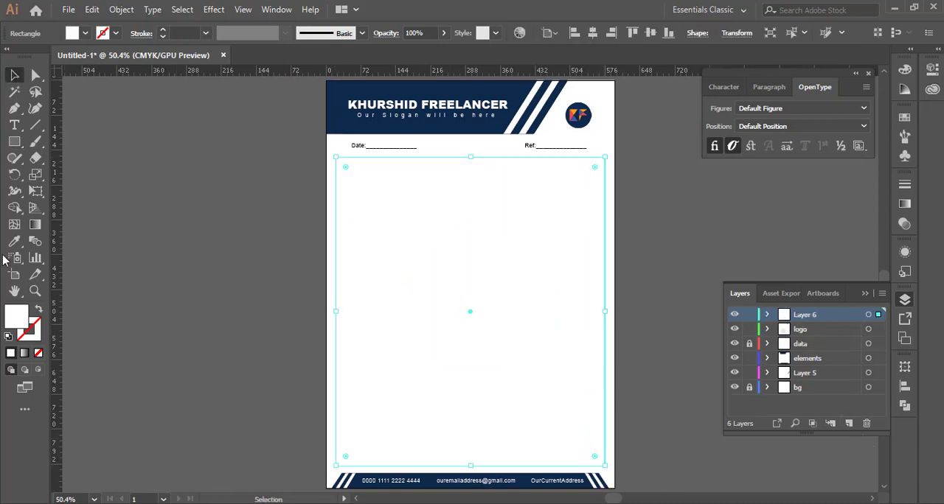
- Give the body rectangle a stroke in the header's navy and no fill
{"action": "left_click", "coordinate": [39, 309]}
{"action": "double_click", "coordinate": [30, 331]}
{"action": "left_click", "coordinate": [569, 403]}
{"action": "key", "text": "i"}
{"action": "left_click", "coordinate": [438, 87]}
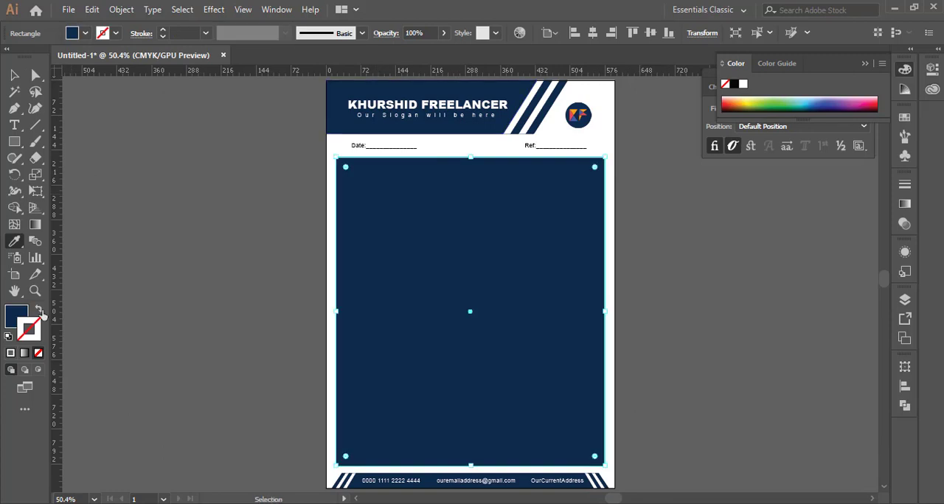
{"action": "left_click", "coordinate": [40, 311]}
- Round all four corners of the body frame
{"action": "left_click", "coordinate": [14, 76]}
{"action": "scroll", "coordinate": [351, 126], "scroll_direction": "up", "scroll_amount": 3}
{"action": "left_click_drag", "start_coordinate": [320, 230], "coordinate": [328, 241]}
{"action": "left_click", "coordinate": [225, 175]}
- Review the rounded body frame and the overall letterhead layout
{"action": "scroll", "coordinate": [226, 174], "scroll_direction": "down", "scroll_amount": 3}
{"action": "scroll", "coordinate": [531, 258], "scroll_direction": "up", "scroll_amount": 1}
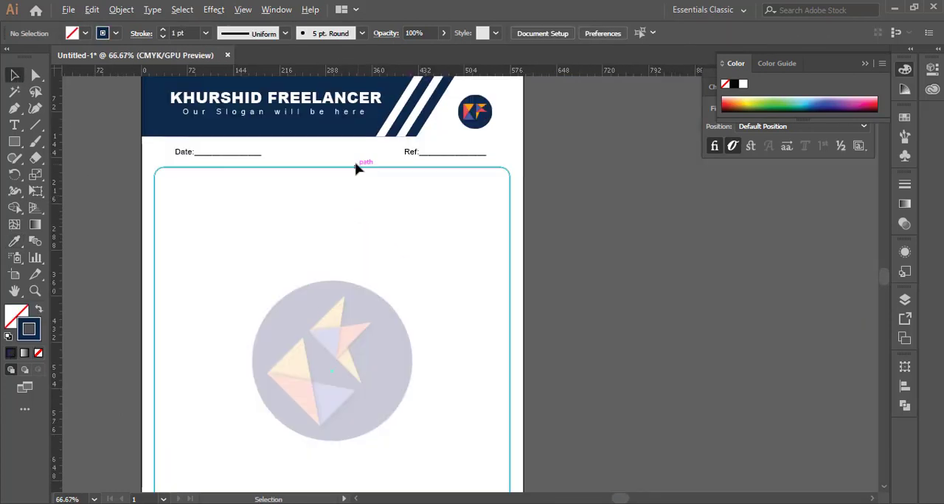
{"action": "left_click", "coordinate": [355, 169]}
{"action": "scroll", "coordinate": [571, 207], "scroll_direction": "down", "scroll_amount": 5}
{"action": "scroll", "coordinate": [571, 207], "scroll_direction": "up", "scroll_amount": 5}
{"action": "left_click", "coordinate": [571, 207]}
{"action": "scroll", "coordinate": [472, 239], "scroll_direction": "down", "scroll_amount": 3}
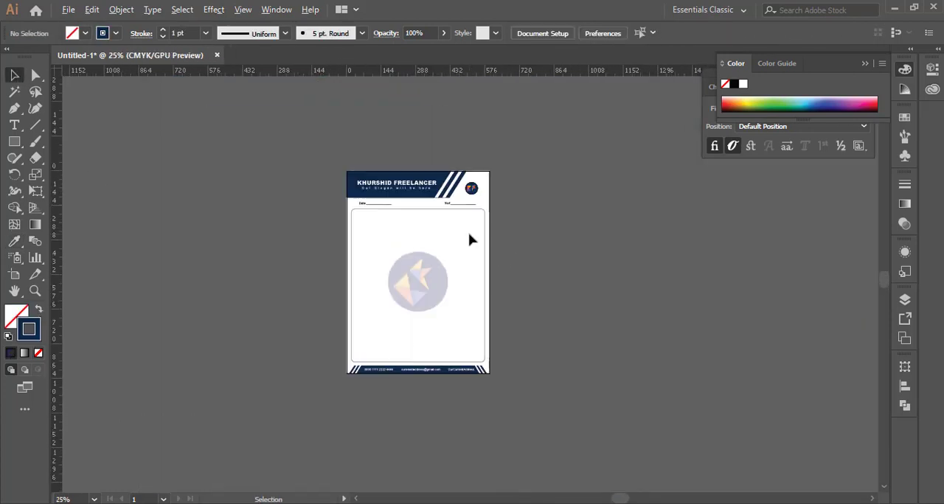
{"action": "scroll", "coordinate": [472, 240], "scroll_direction": "up", "scroll_amount": 2}
{"action": "scroll", "coordinate": [465, 270], "scroll_direction": "up", "scroll_amount": 2}
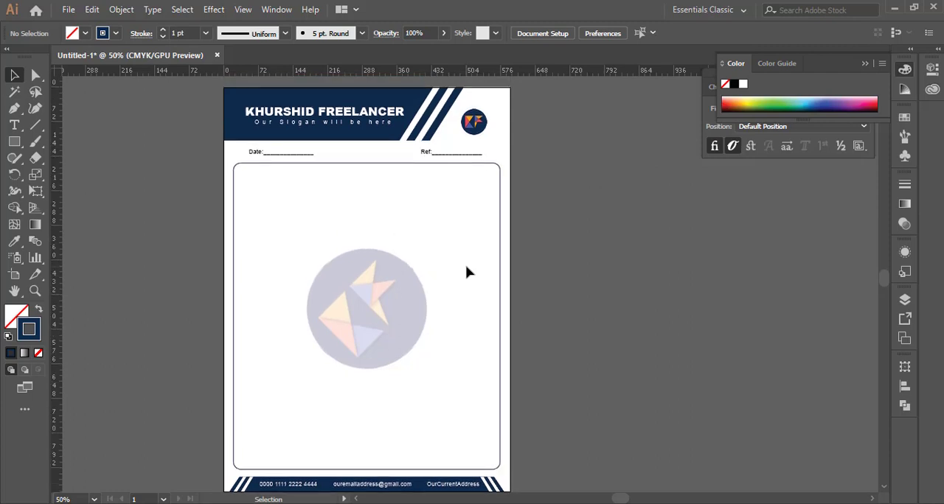